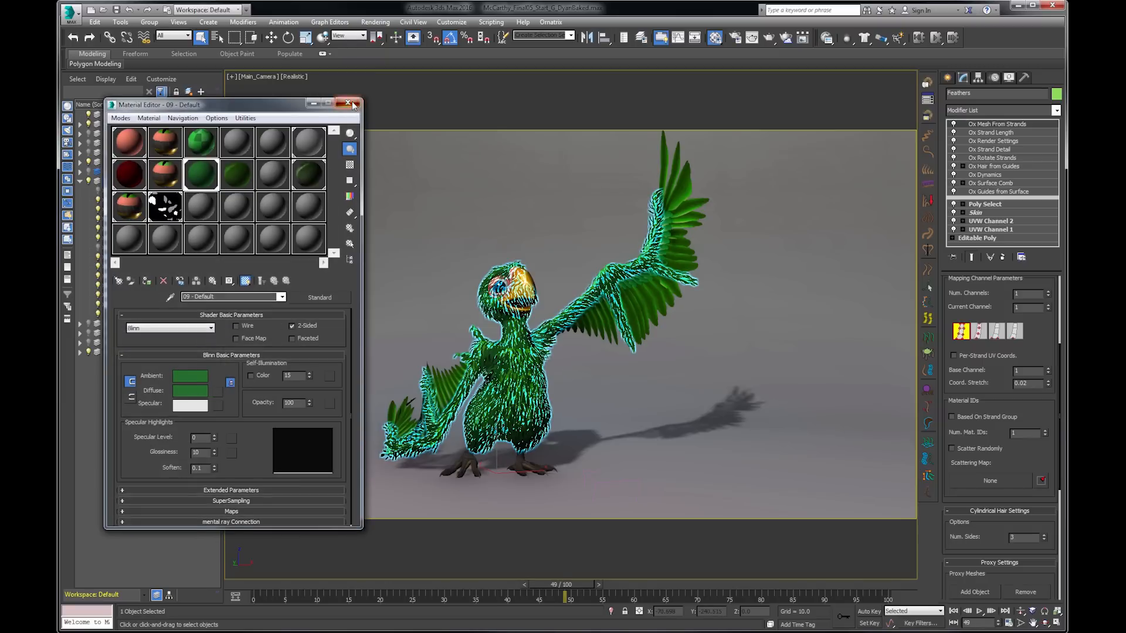
- Close the Material Editor and look through the mapping options of the feathers' Ox Mesh From Strands modifier
left_click(349, 103)
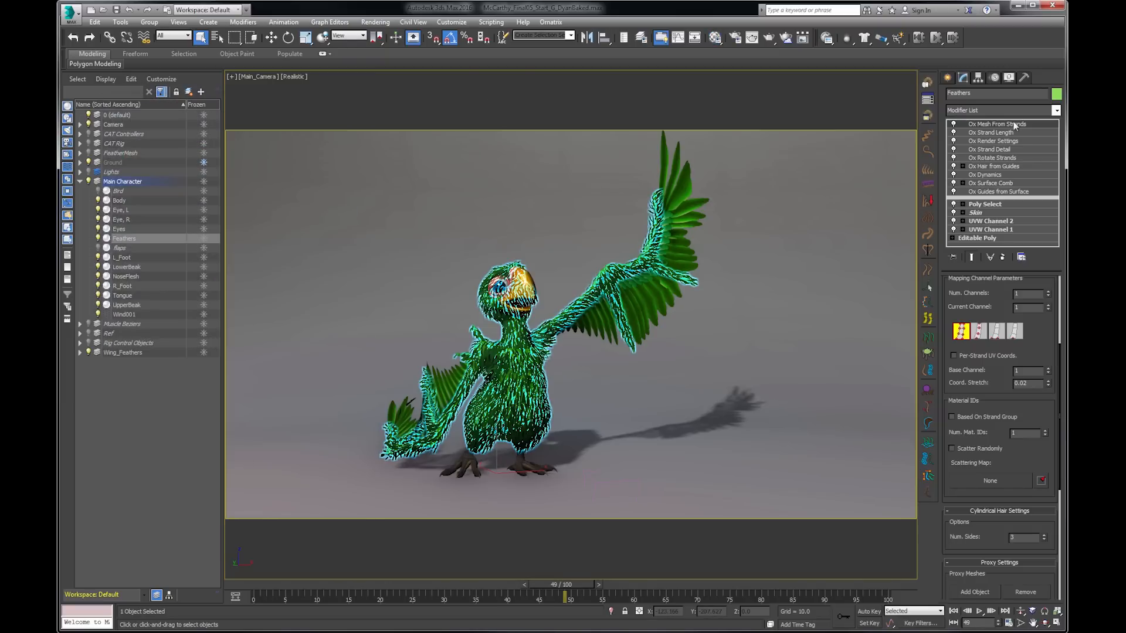
scroll(967, 513, "up", 5)
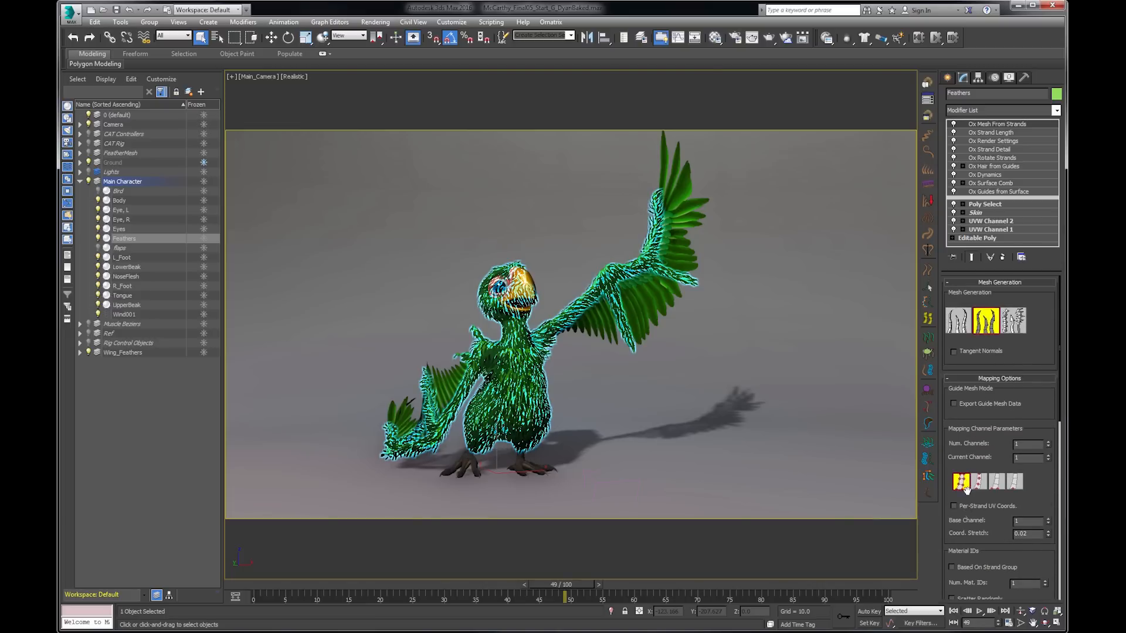
left_click_drag(967, 514, 968, 444)
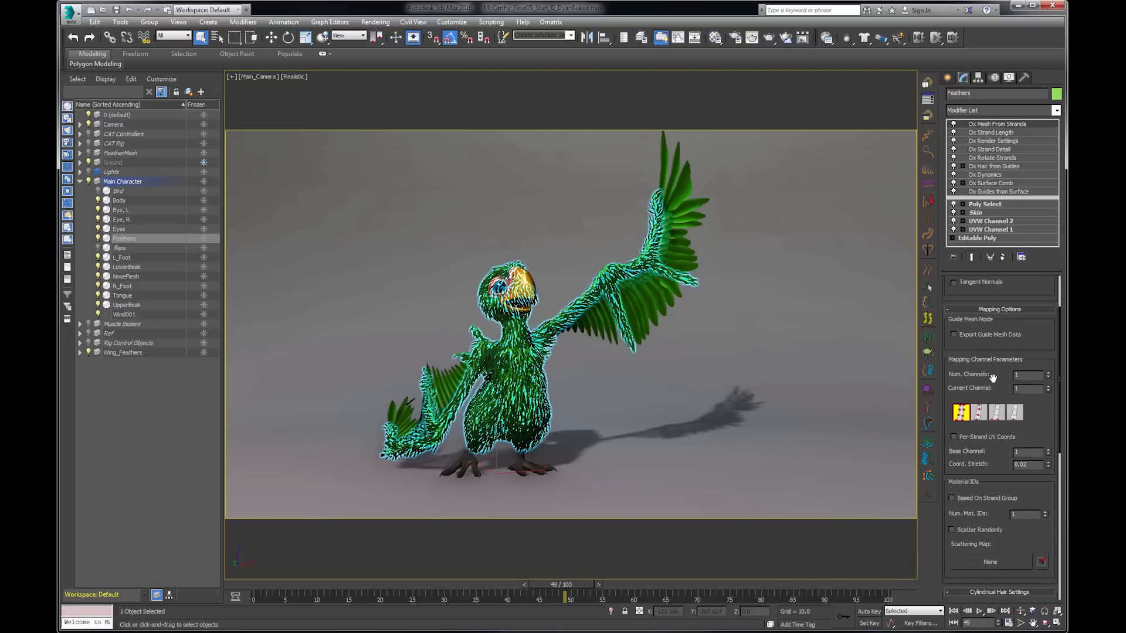
left_click_drag(993, 378, 974, 497)
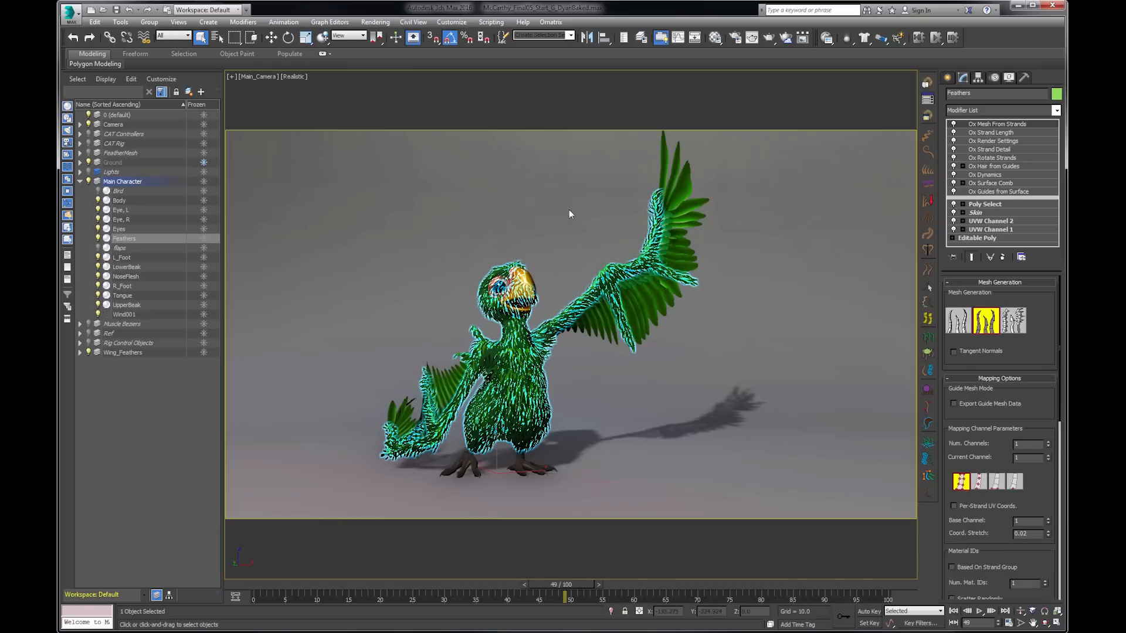
- Add a Checker map to the diffuse color of the 09 - Default material and set its U and V tiling to 5
key("m")
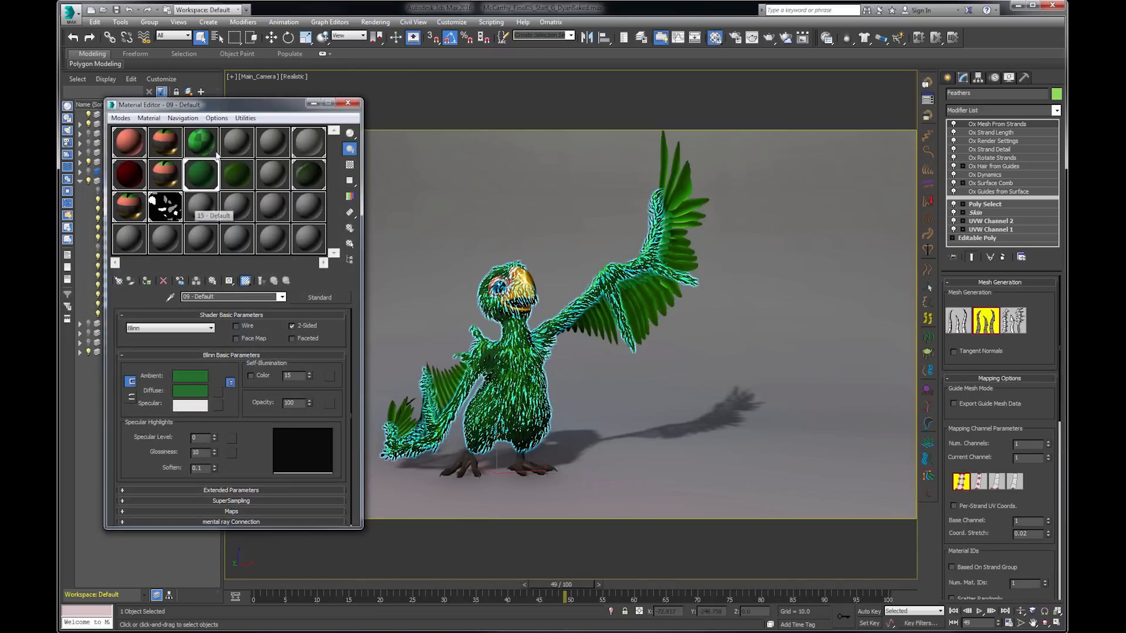
left_click(218, 392)
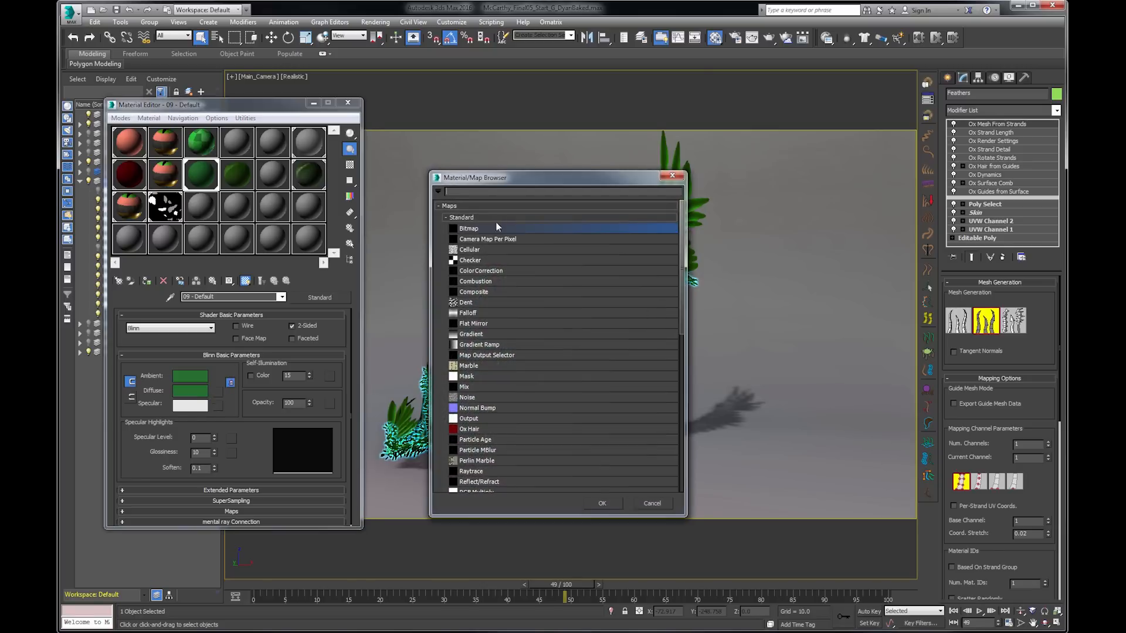
double_click(488, 260)
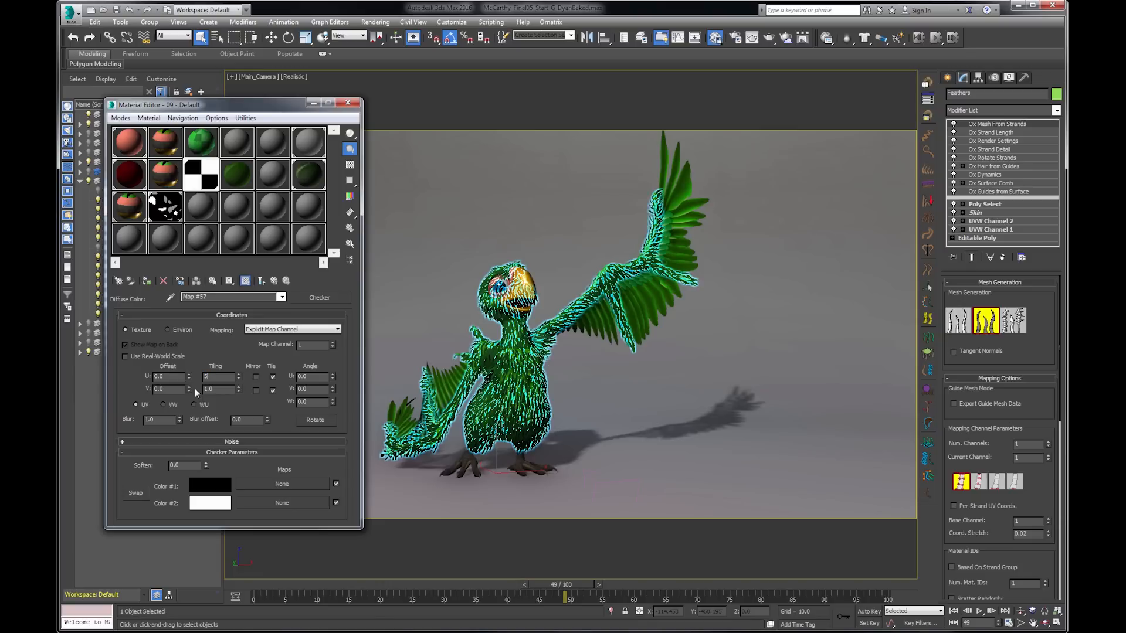
type("5")
key("Tab")
type("5")
key("Return")
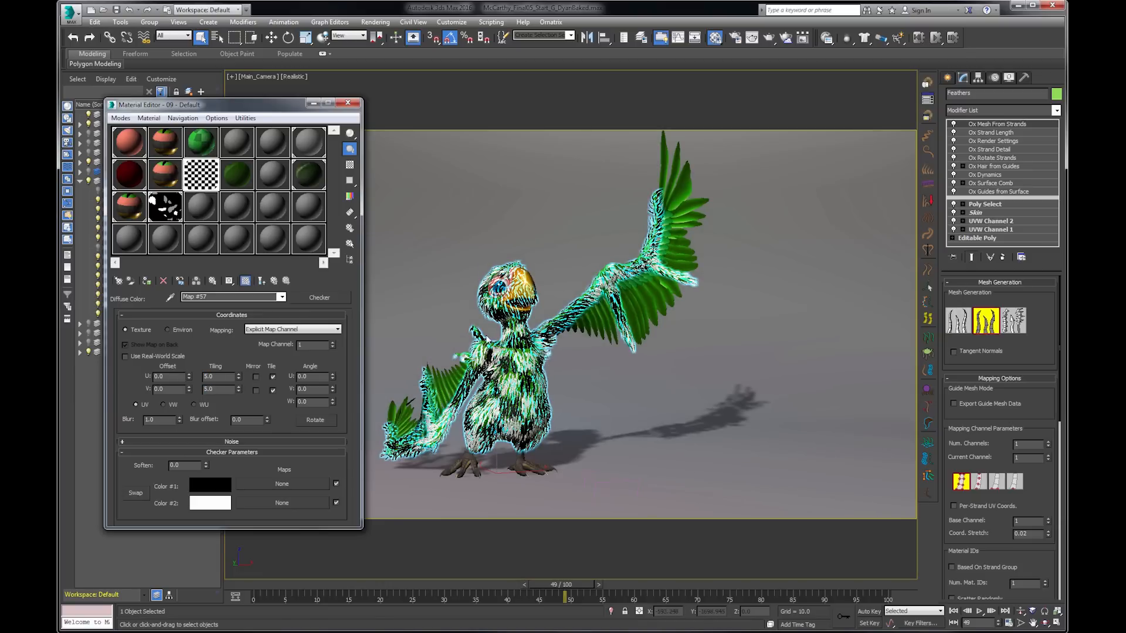
- Close the Material Editor and examine in a perspective view how the checker pattern maps onto the body feathers
left_click(348, 103)
left_click(376, 93)
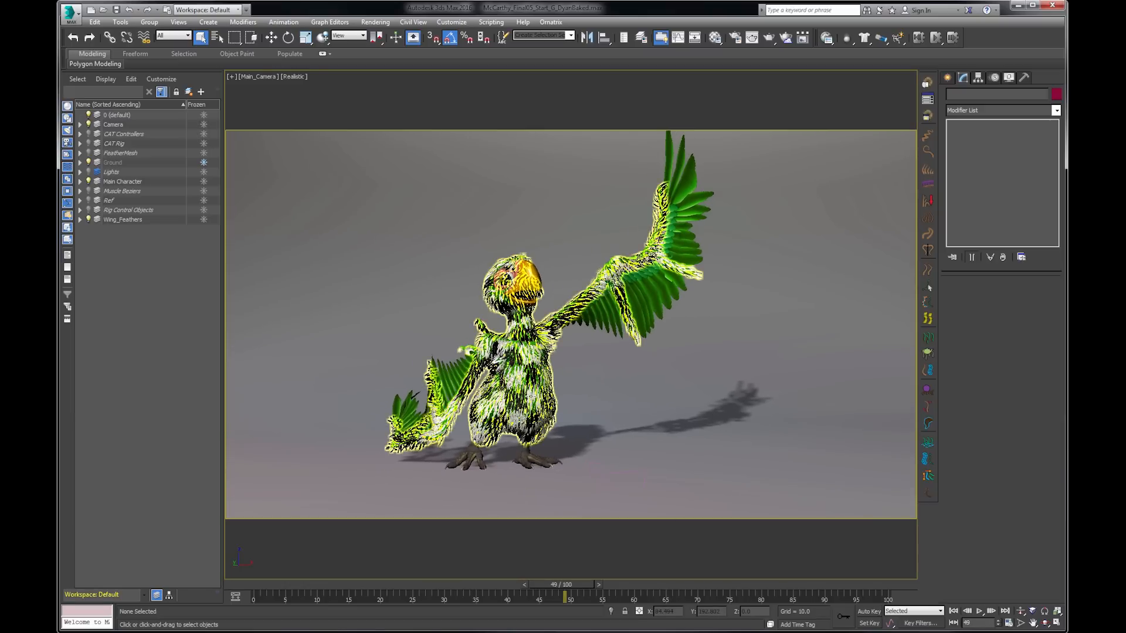
key("p")
scroll(564, 390, "up", 8)
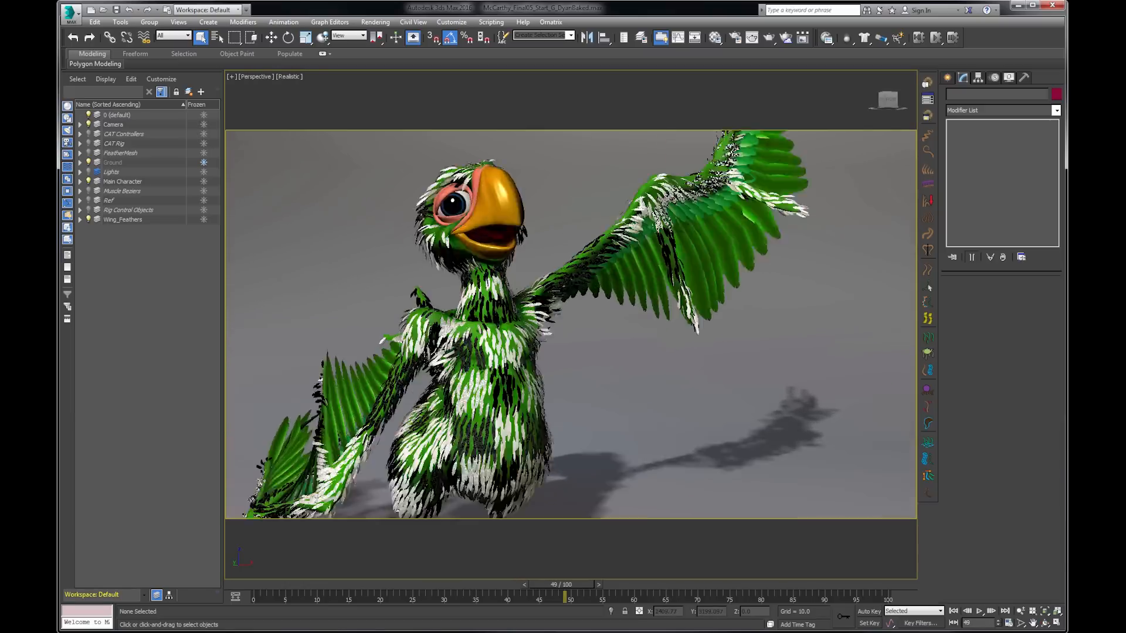
middle_click_drag(579, 324, 605, 329)
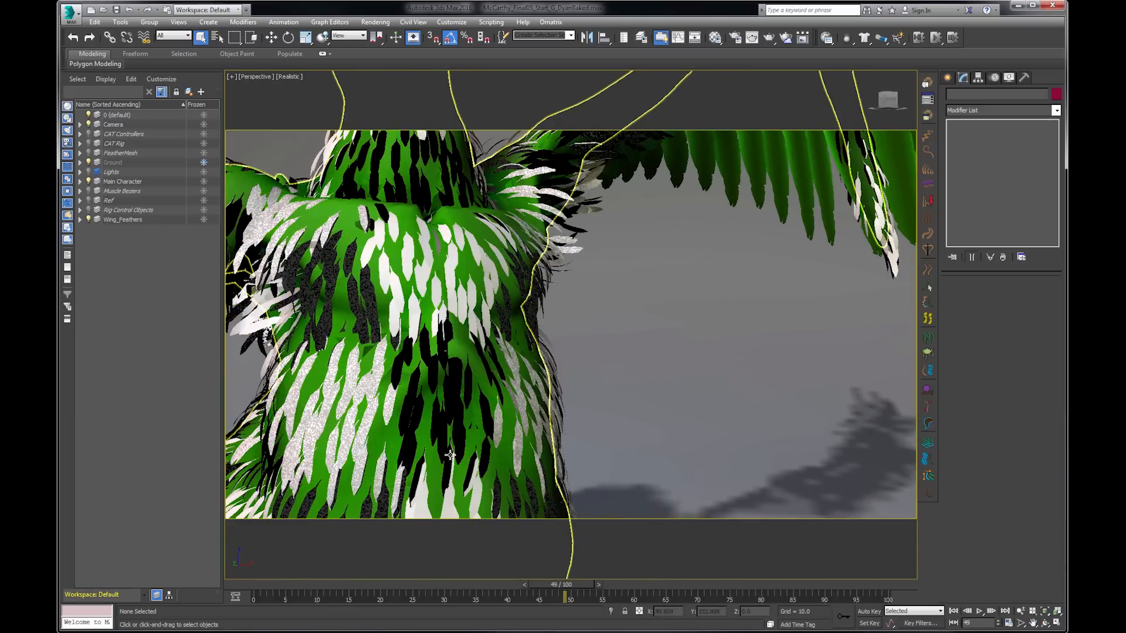
scroll(507, 432, "down", 5)
scroll(507, 433, "down", 5)
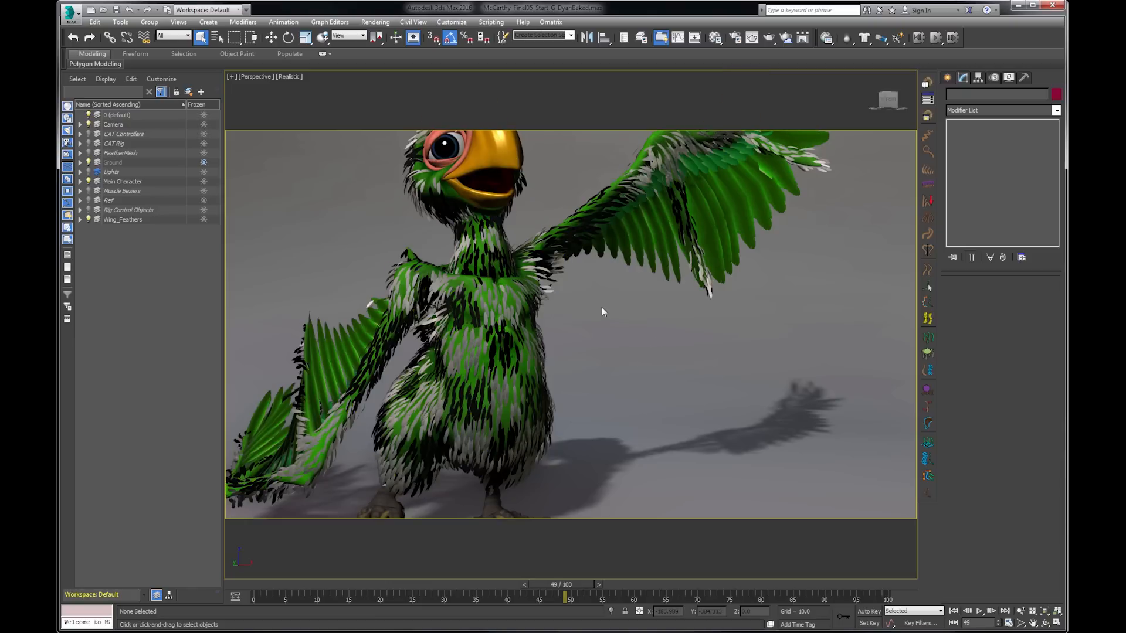
scroll(597, 297, "down", 2)
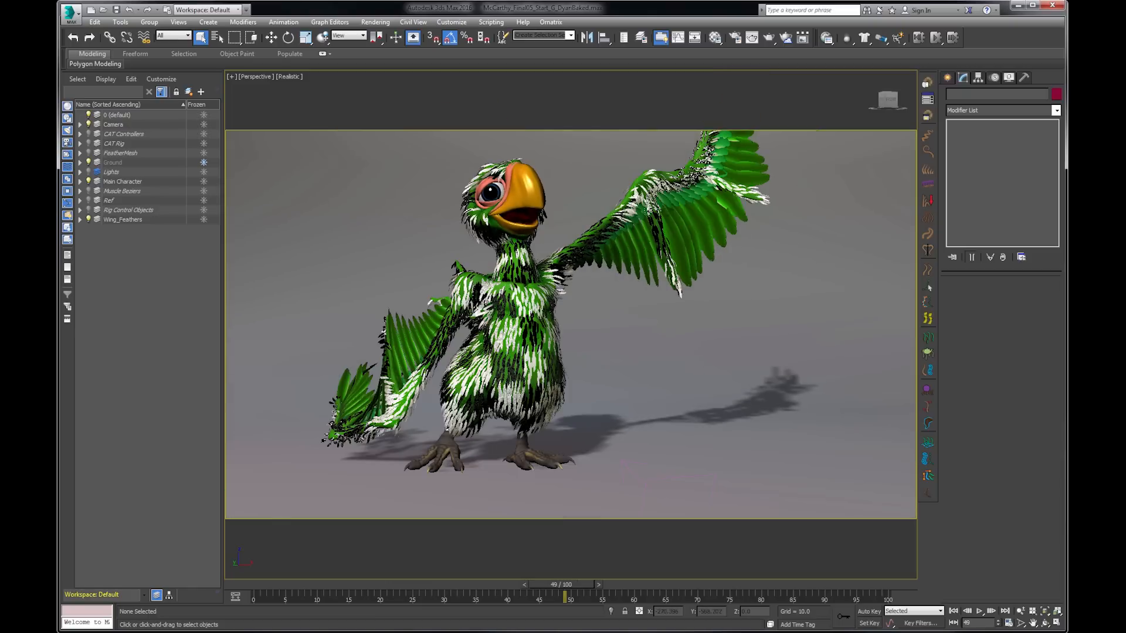
scroll(610, 356, "up", 6)
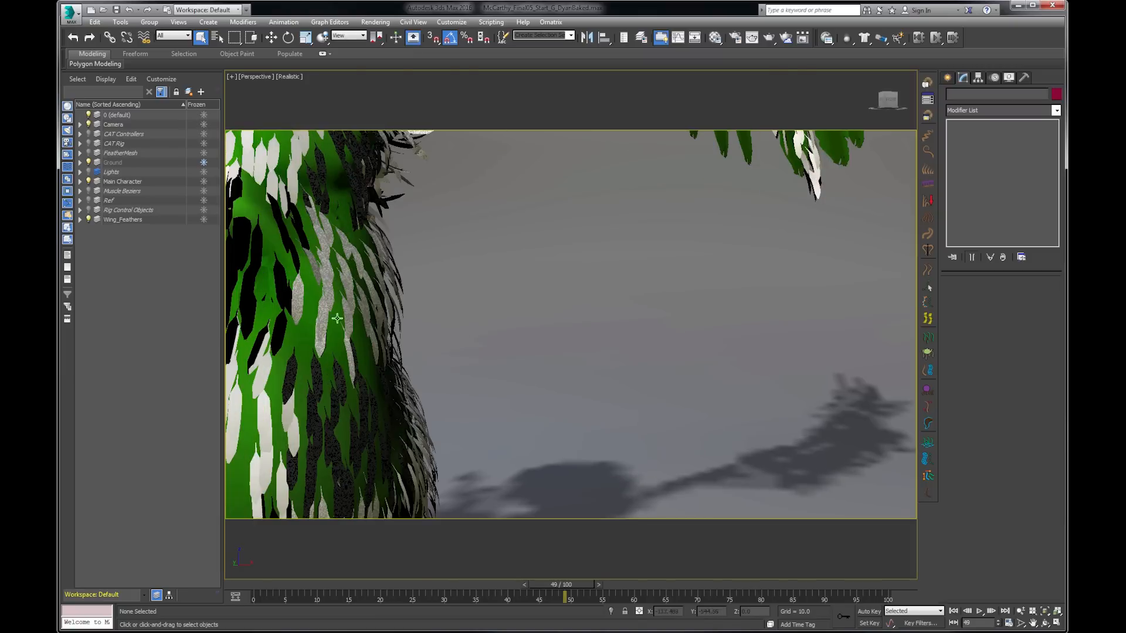
- Enable per-strand UV coordinates in the mapping options of the Feathers object's Ox Mesh From Strands modifier
left_click(329, 271)
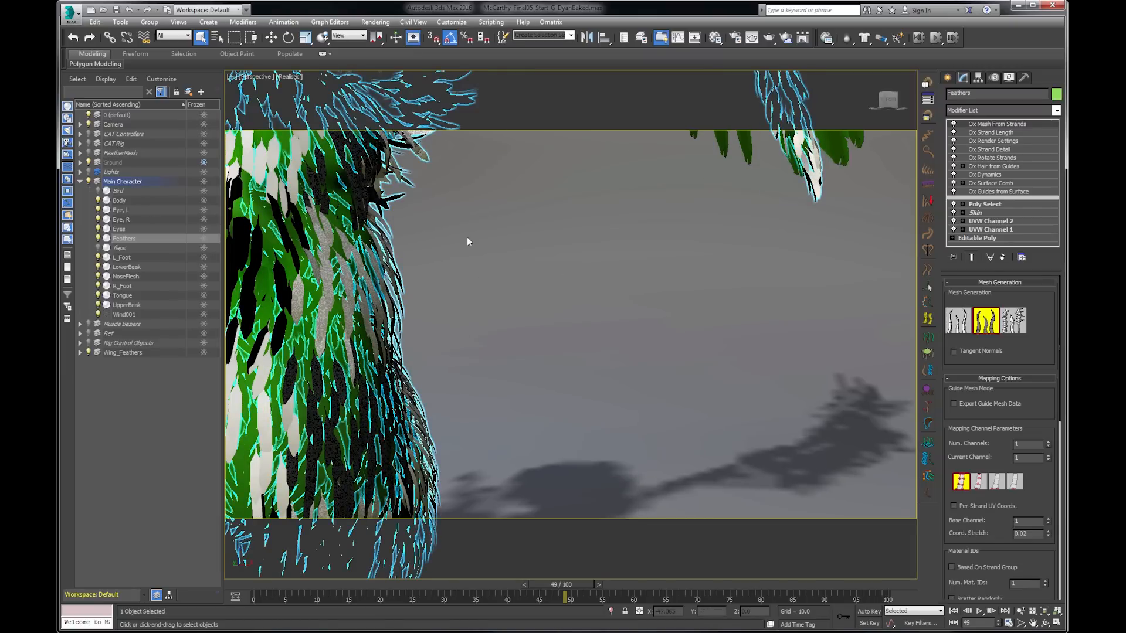
scroll(469, 249, "down", 2)
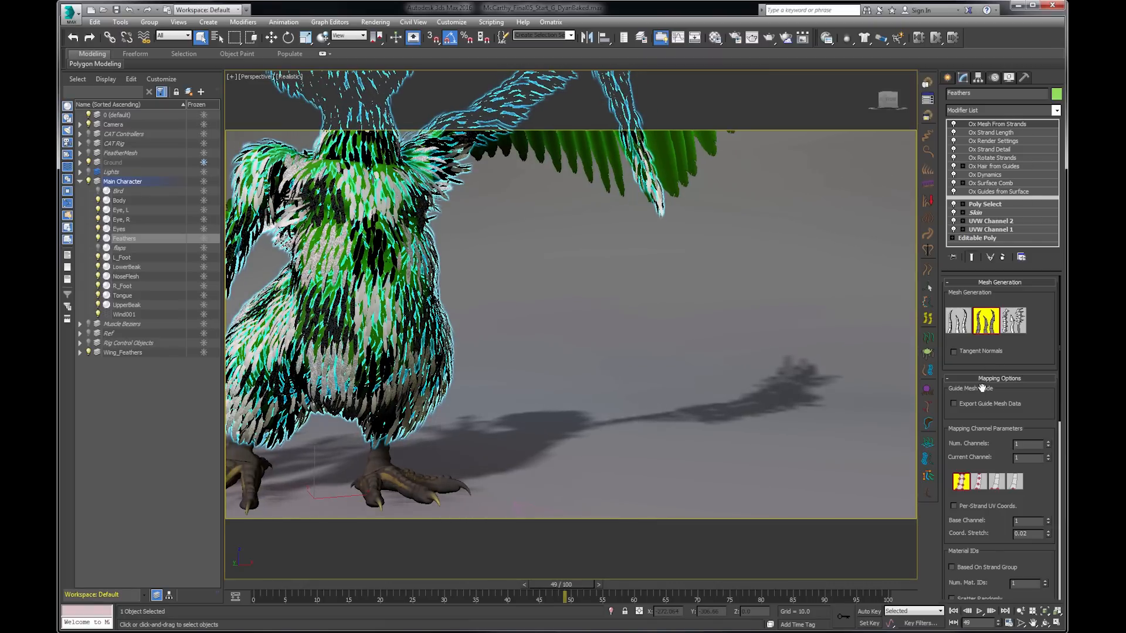
scroll(996, 262, "down", 3)
scroll(996, 263, "down", 1)
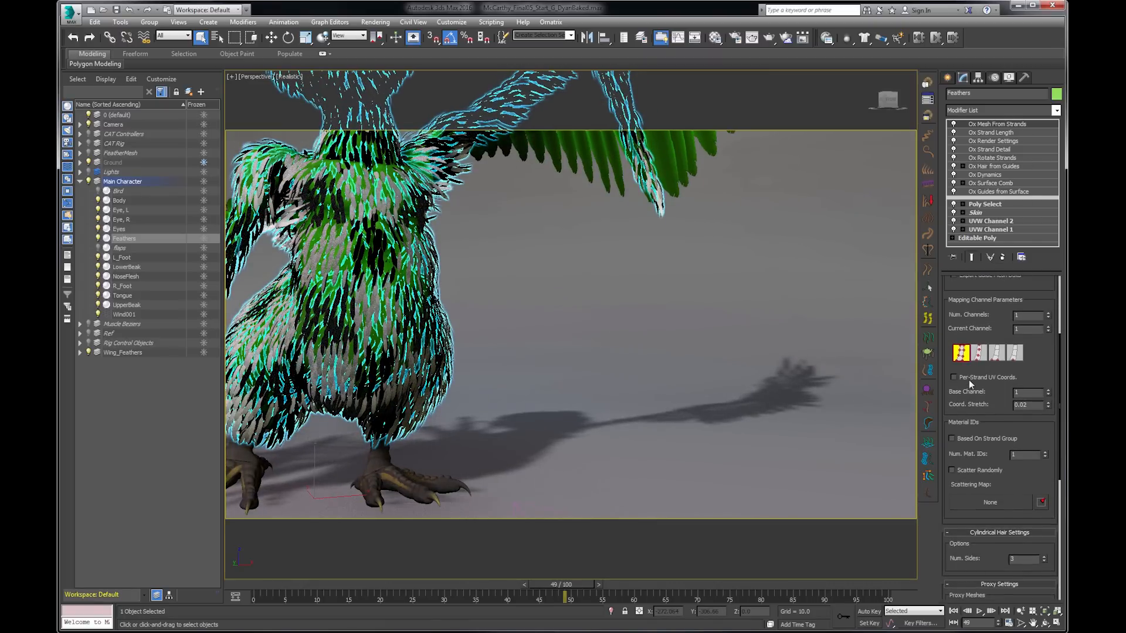
left_click(970, 377)
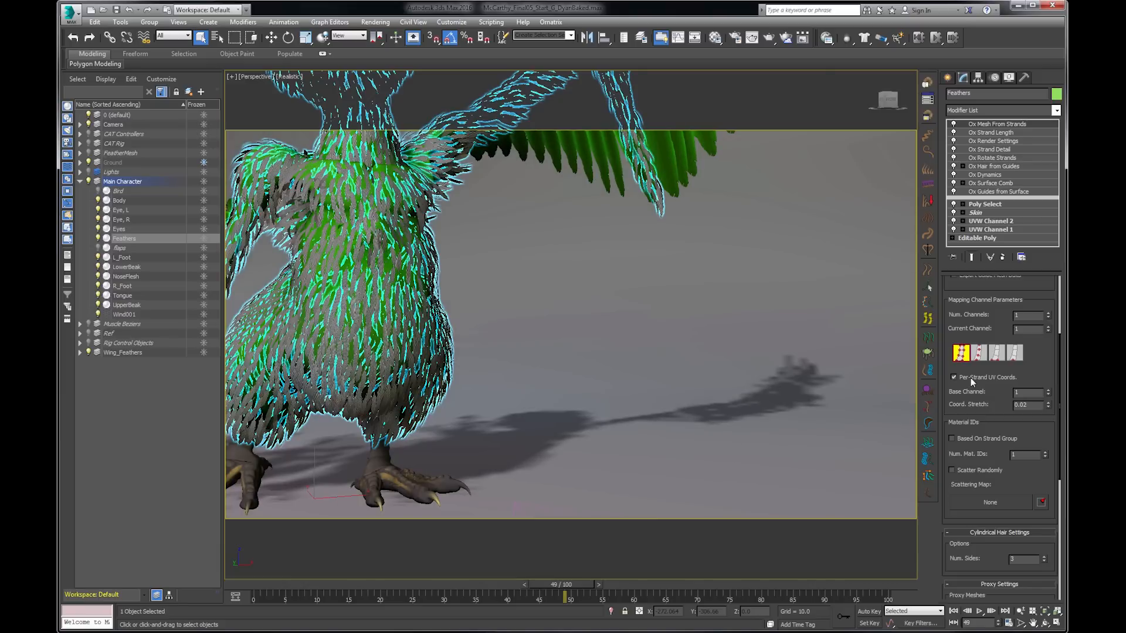
scroll(423, 322, "up", 8)
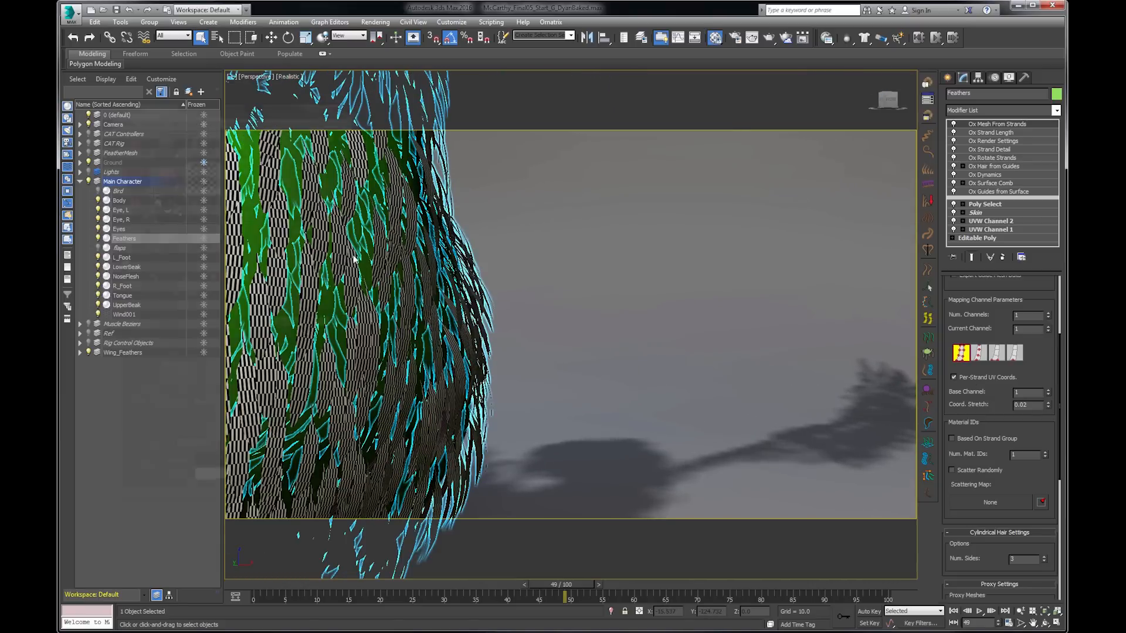
- Set the Checker map's U tiling to 2 and check the pattern on the individual feathers across the body
key("m")
type("2")
key("Tab")
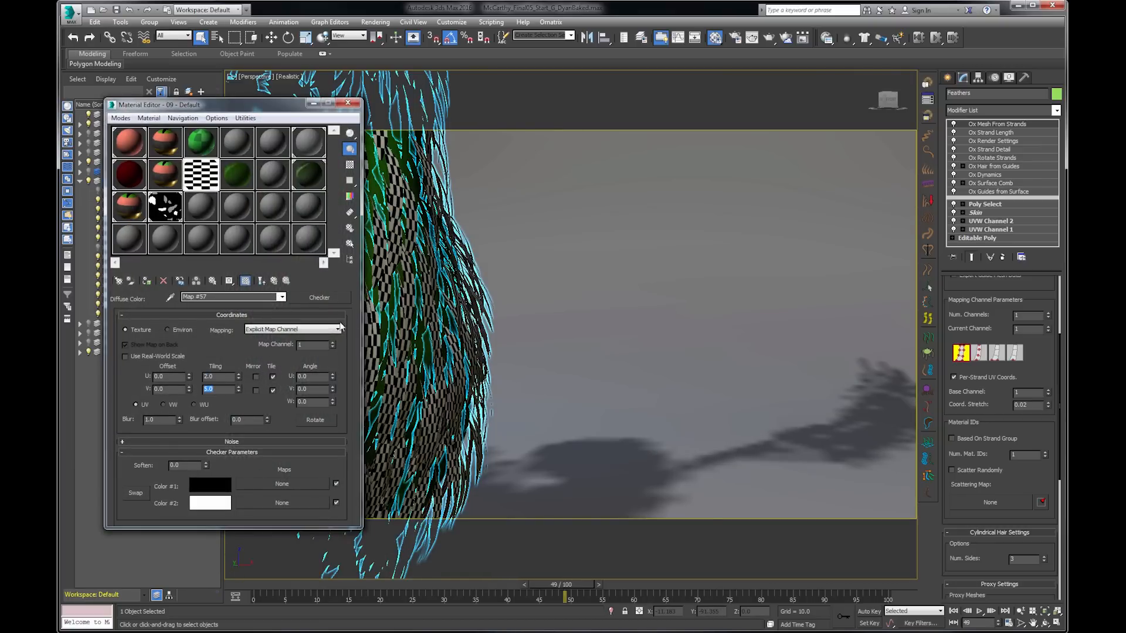
left_click(348, 103)
middle_click_drag(443, 290, 555, 227, "alt")
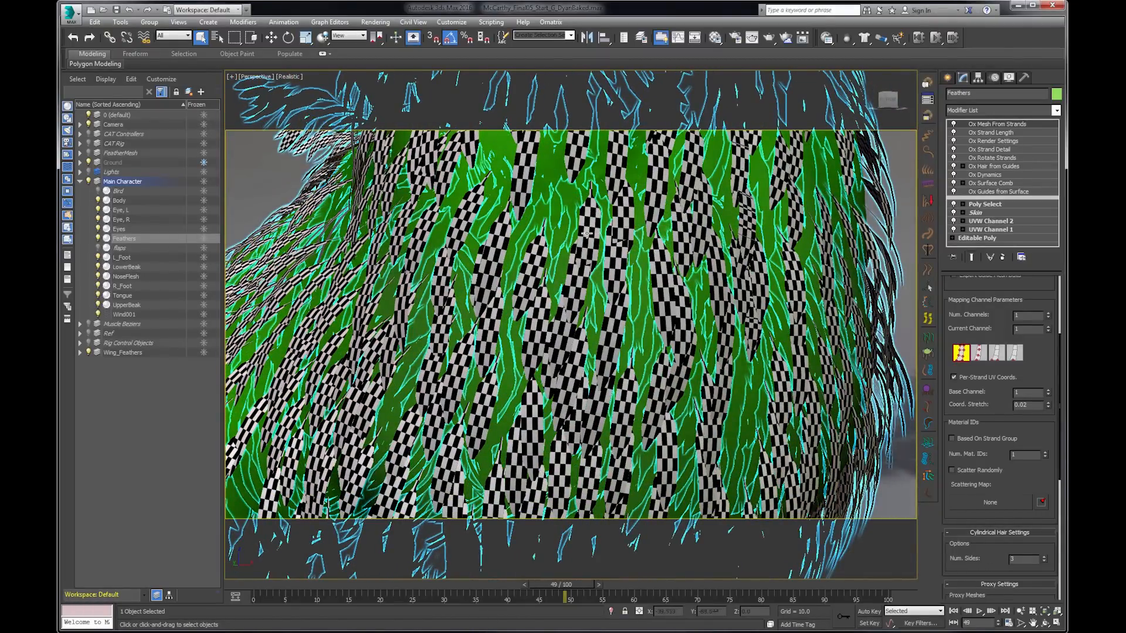
scroll(588, 217, "down", 5)
middle_click_drag(589, 218, 588, 301)
scroll(610, 328, "down", 5)
scroll(596, 346, "down", 3)
scroll(594, 335, "up", 5)
- Review the diffuse and opacity bitmaps of the CardFeatherTexture material and assign the material to the feathers
key("m")
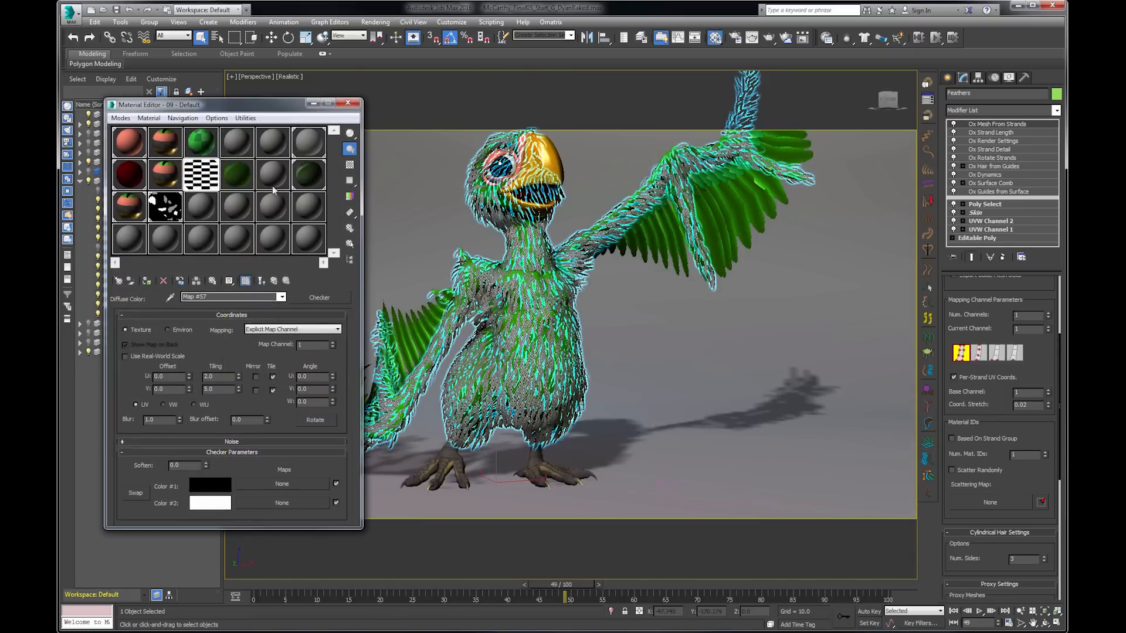
left_click(235, 183)
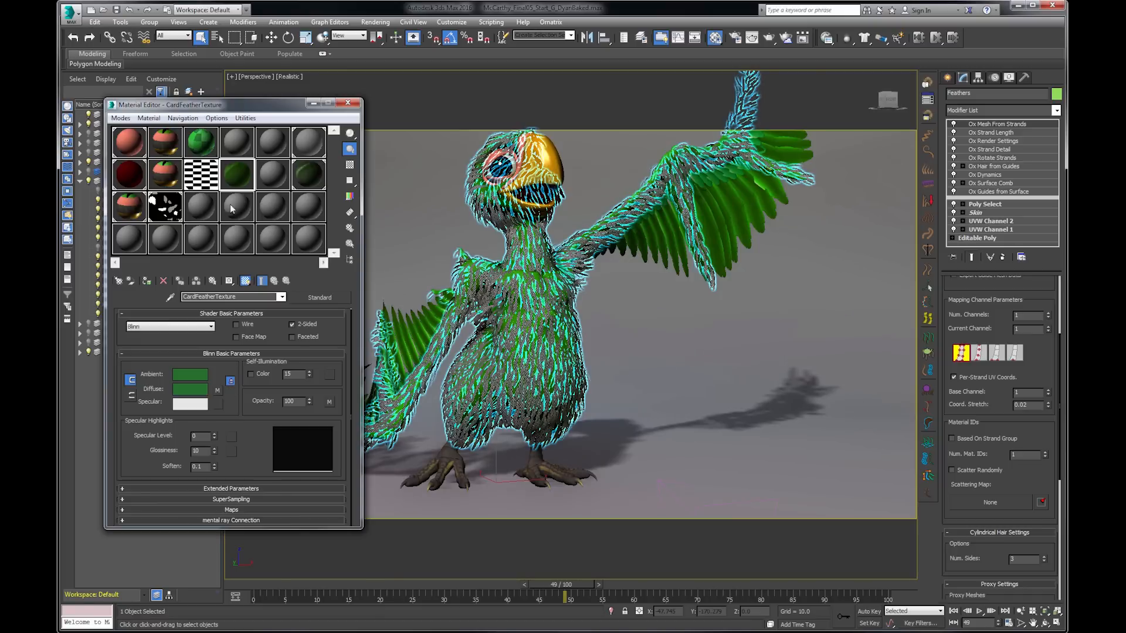
left_click(218, 391)
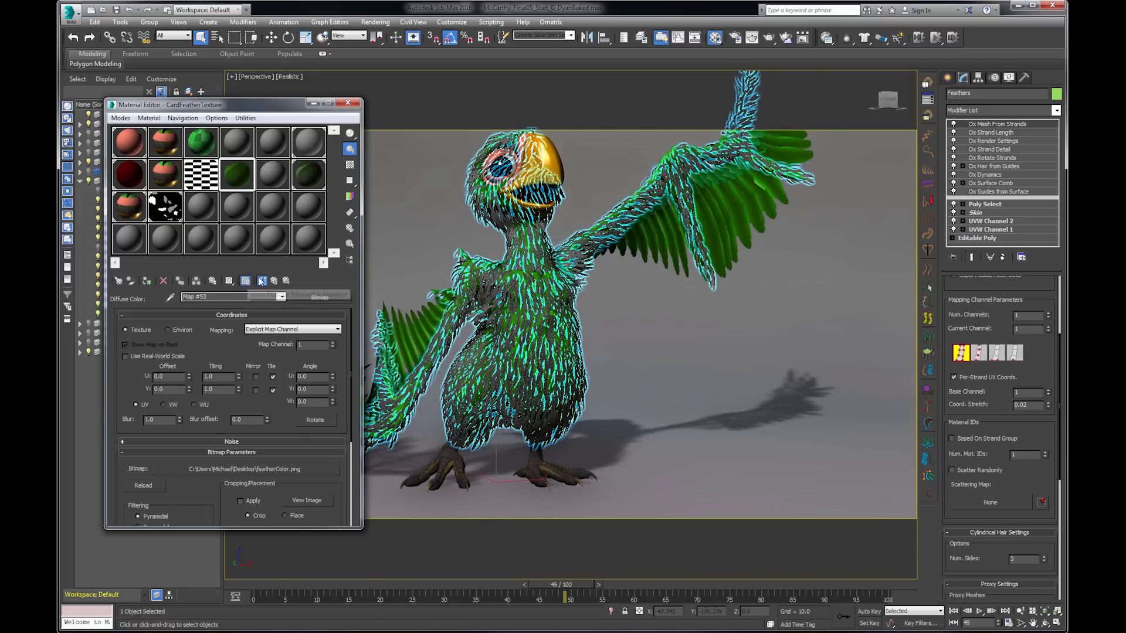
left_click(261, 281)
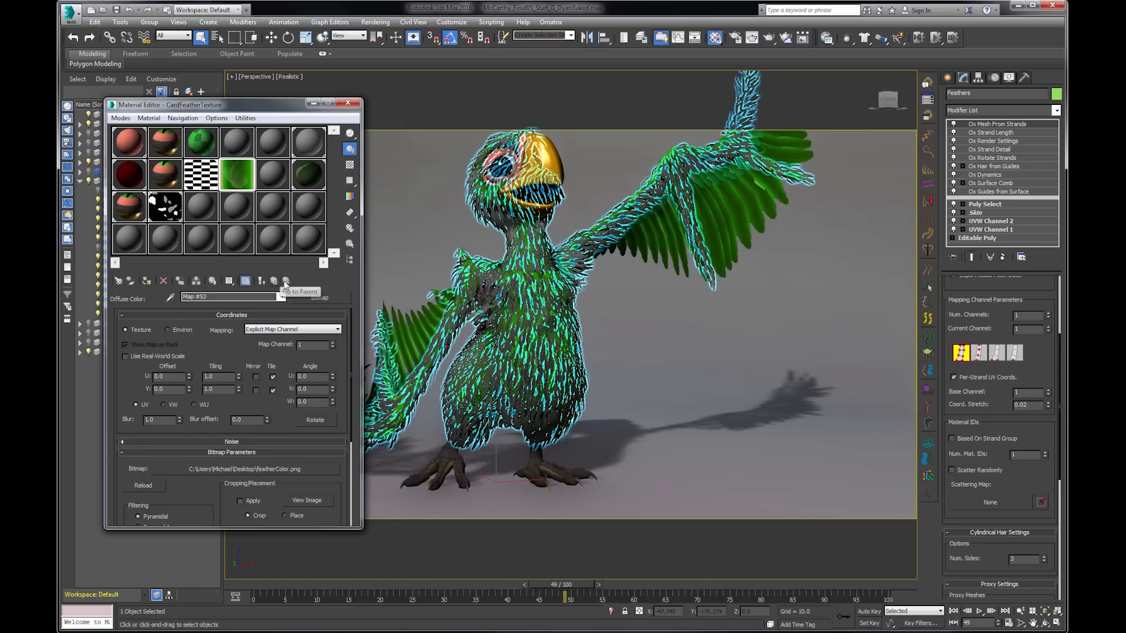
left_click(275, 282)
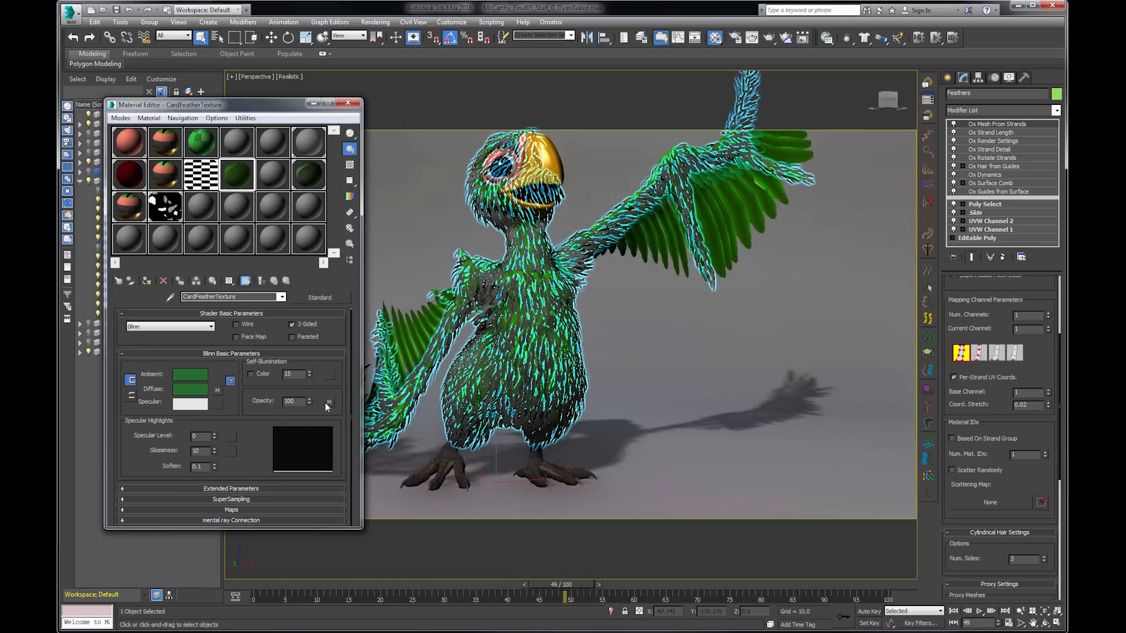
left_click(331, 402)
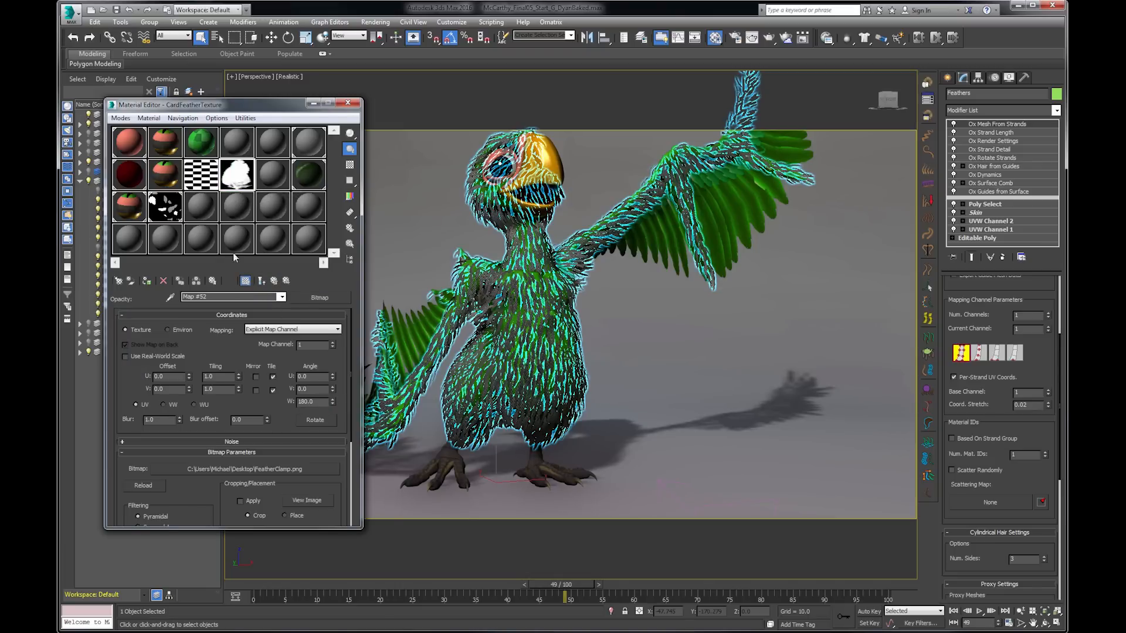
left_click(263, 282)
left_click(264, 282)
left_click(276, 282)
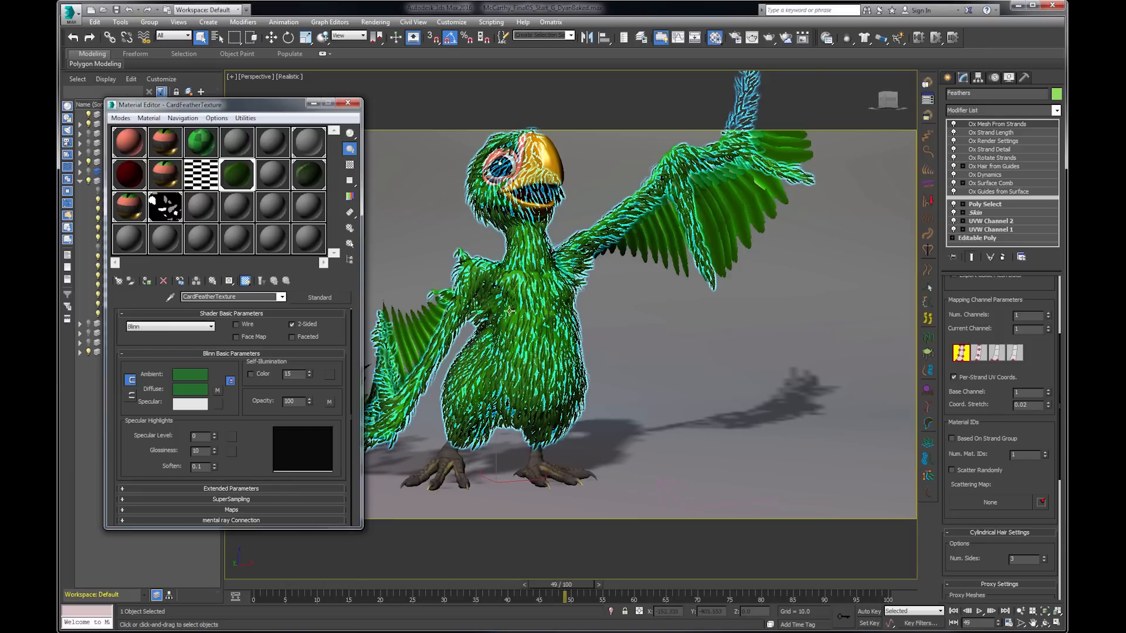
- Inspect the textured feathers on the bird's chest up close, and return to the Main_Camera view
scroll(509, 311, "up", 5)
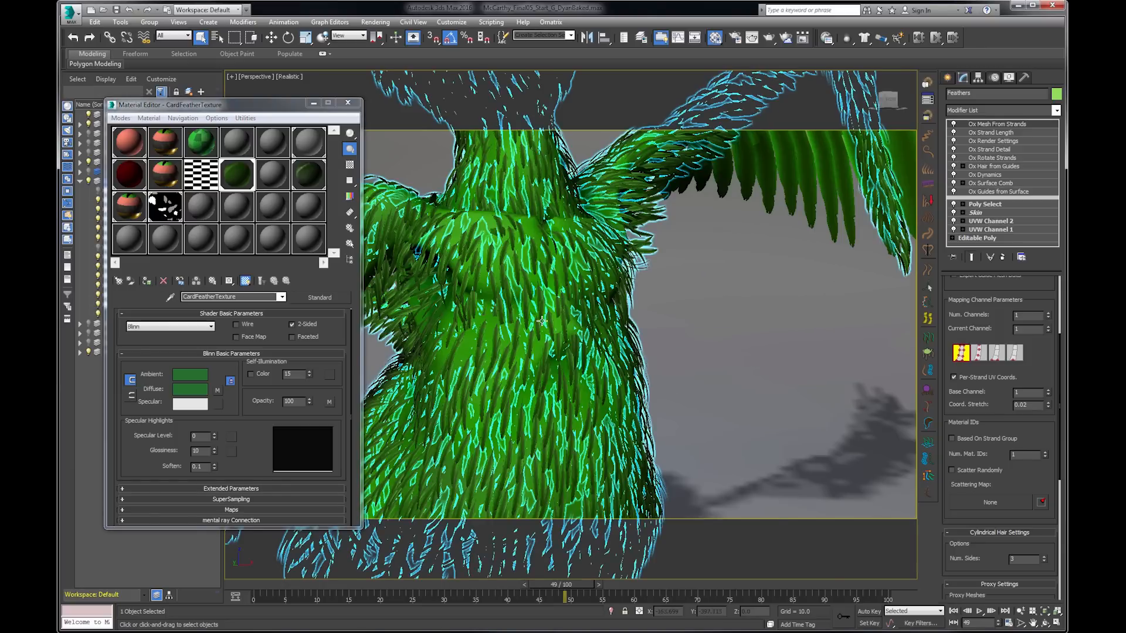
scroll(542, 316, "up", 4)
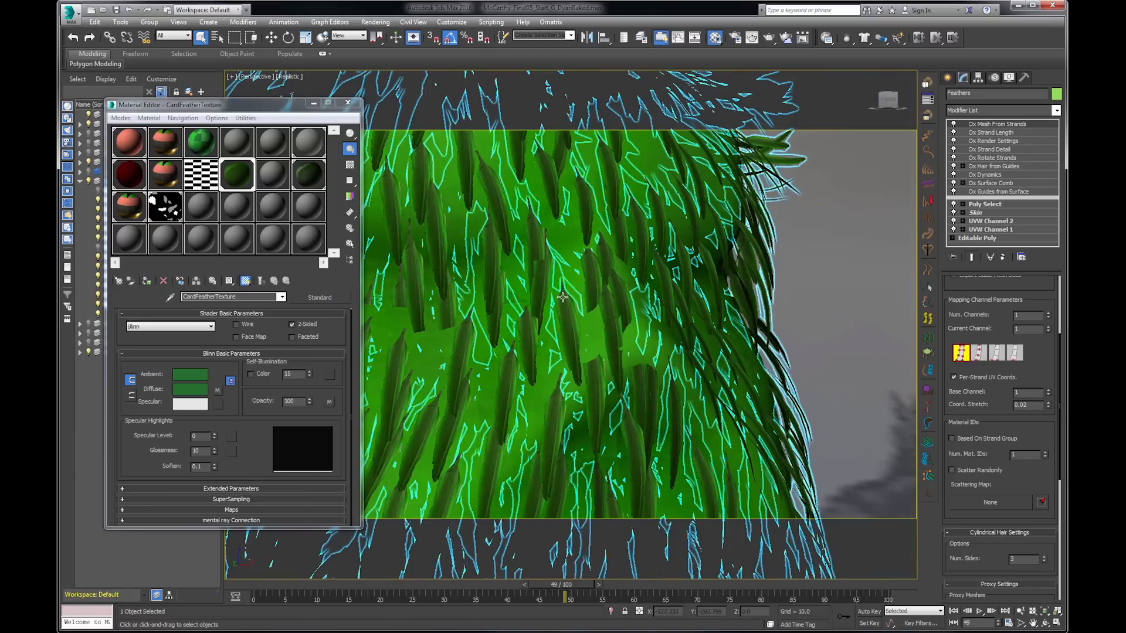
scroll(562, 297, "down", 8)
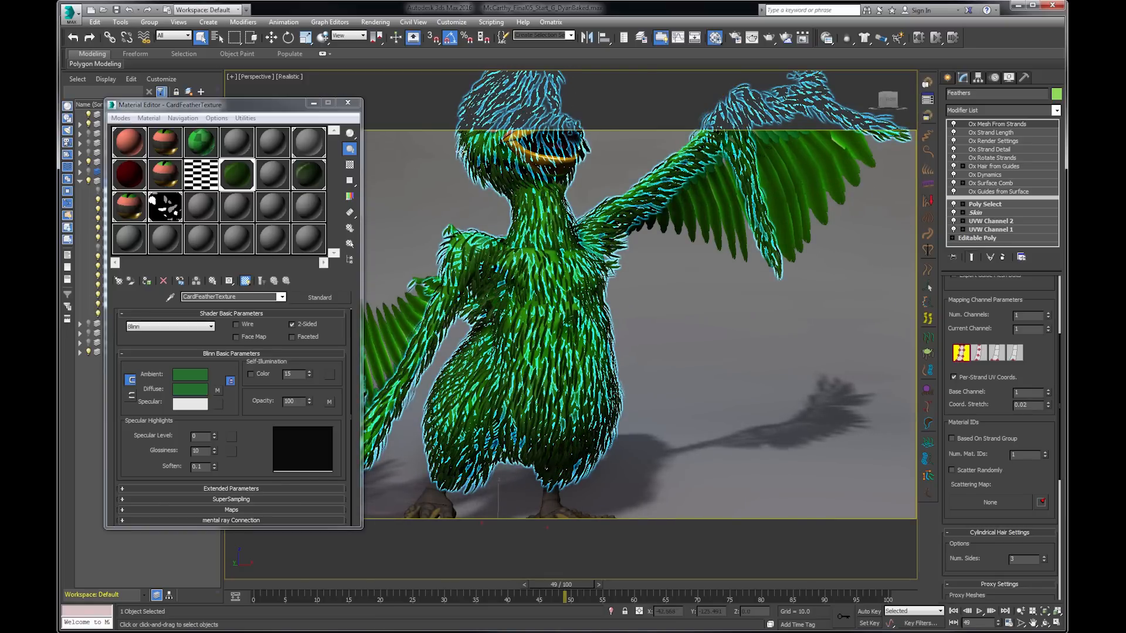
key("c")
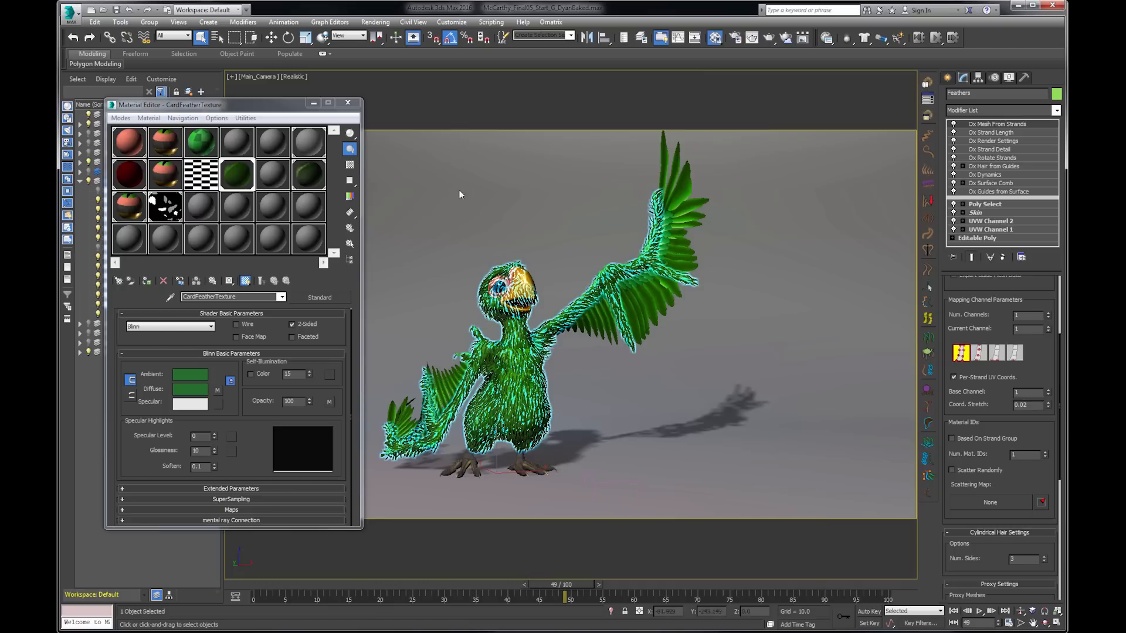
- Increase the view count of the feathers' Ox Hair from Guides modifier
left_click(520, 92)
left_click(518, 270)
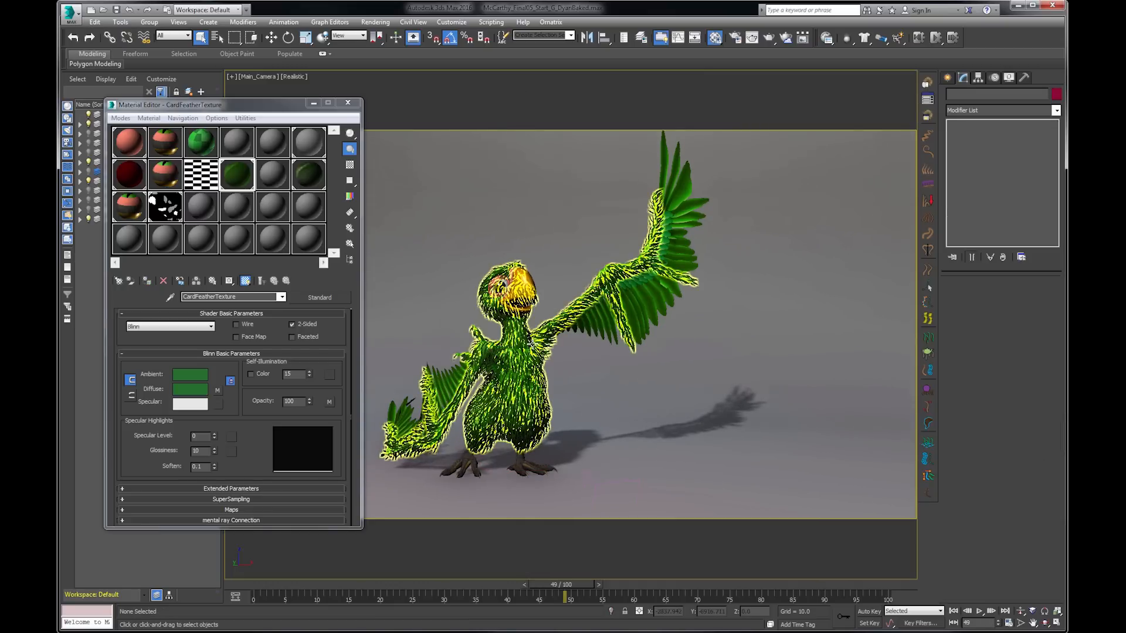
left_click(997, 167)
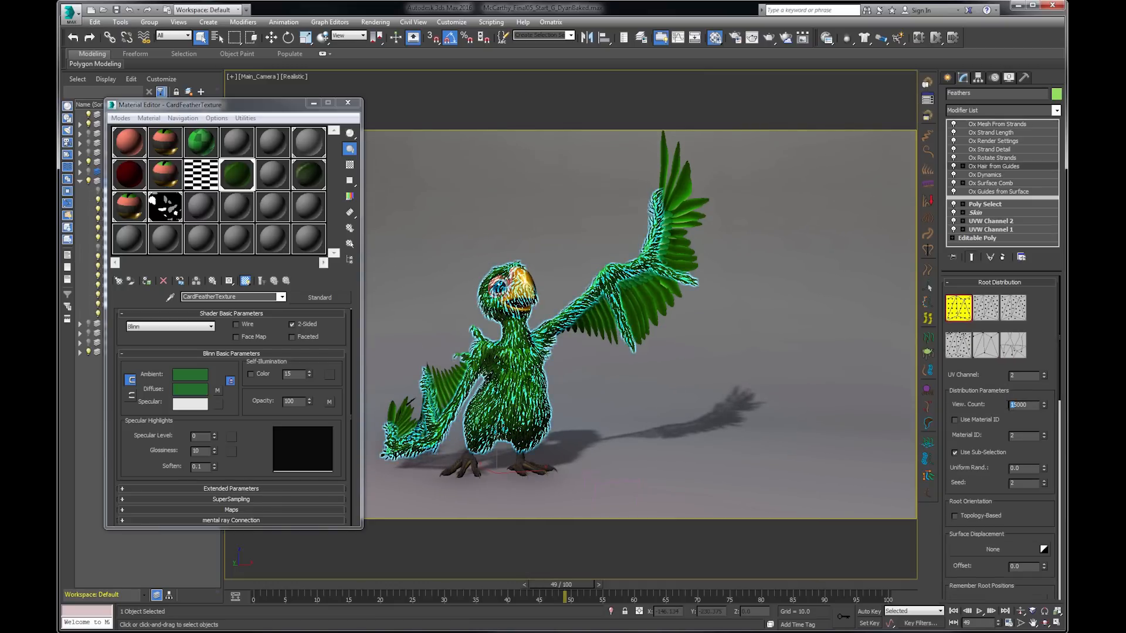
key("Return")
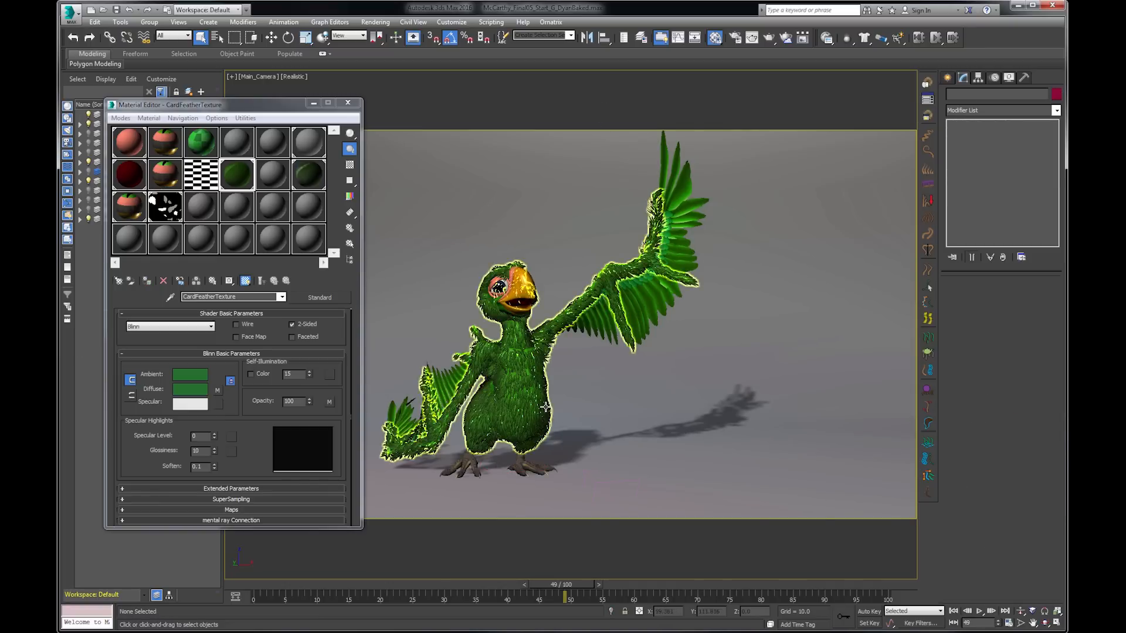
- Assign the BirdFeathers Multi/Sub-Object material to the bird's Feathers object and clear the selection
left_click(587, 401)
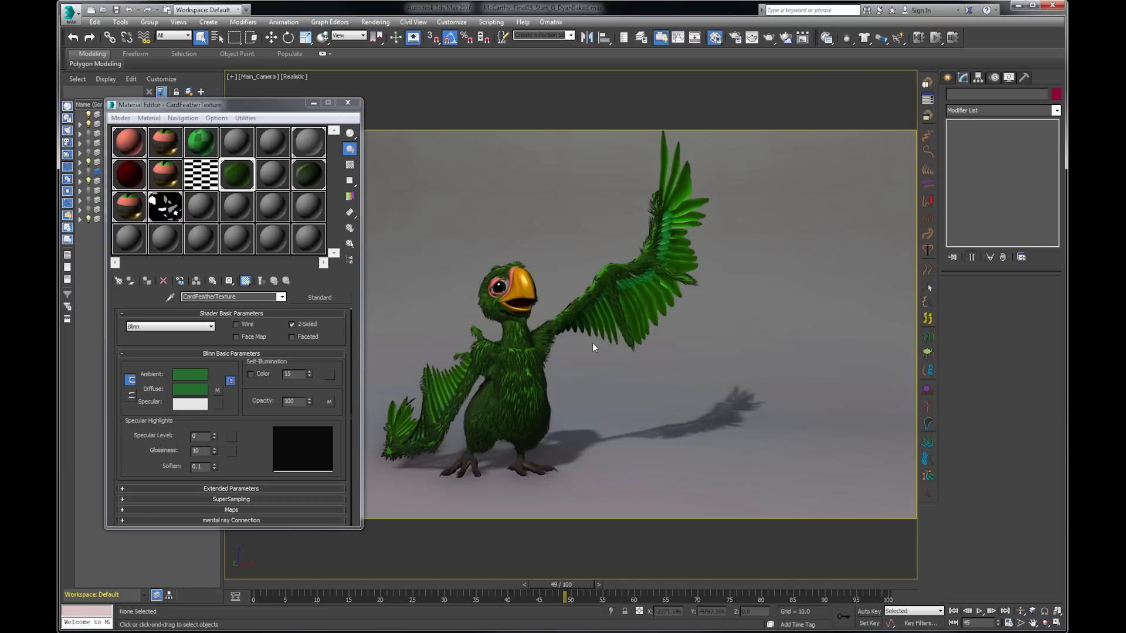
left_click(199, 140)
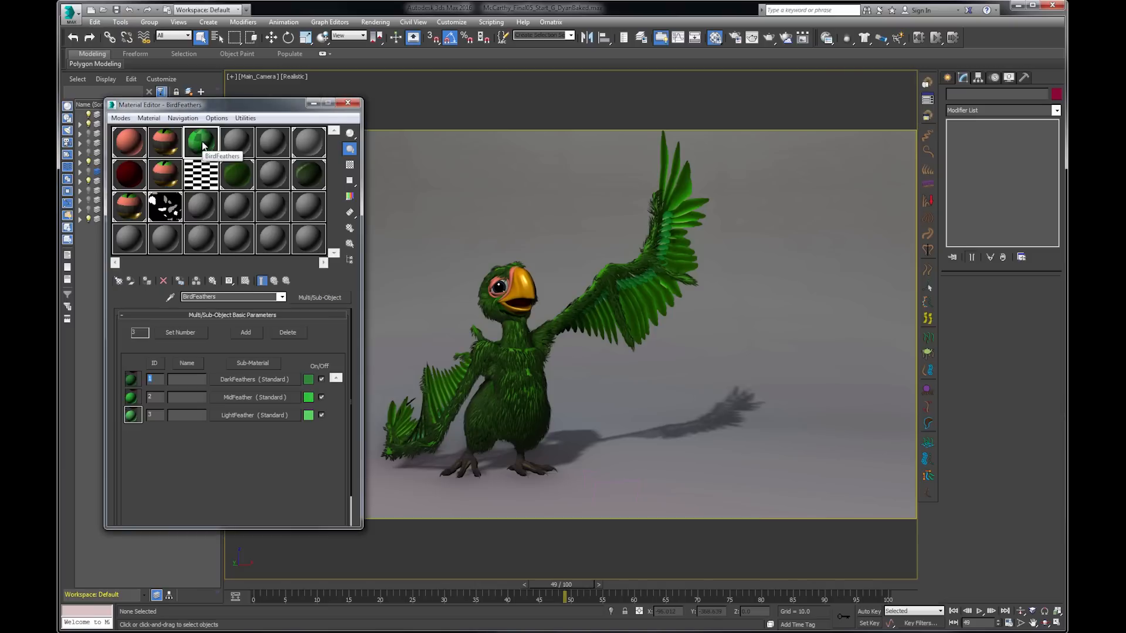
left_click(507, 349)
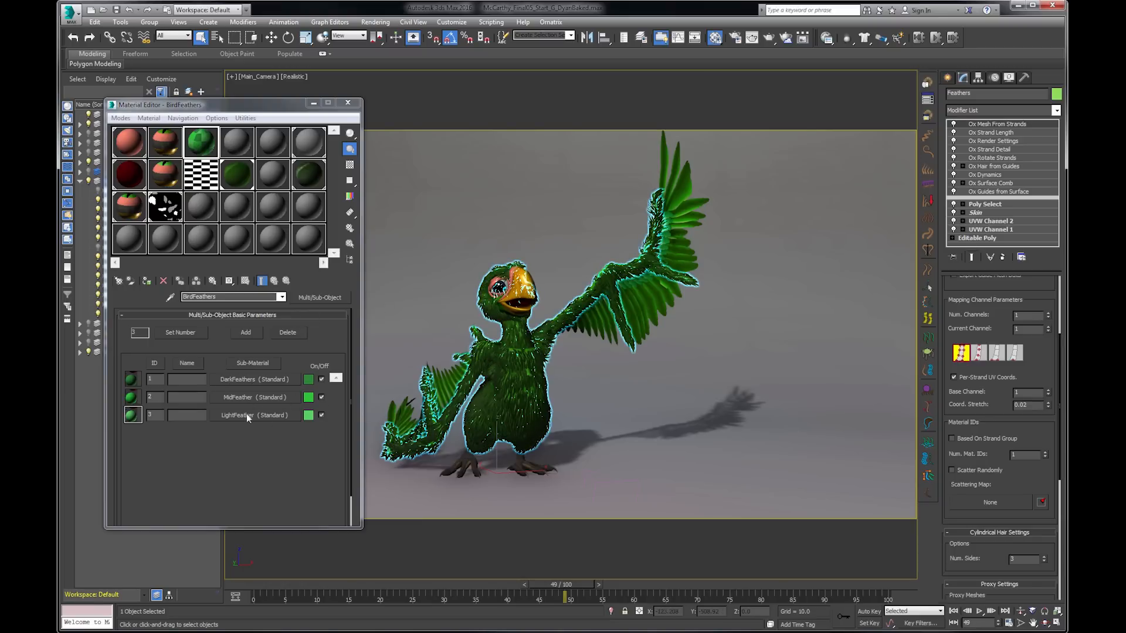
left_click(146, 282)
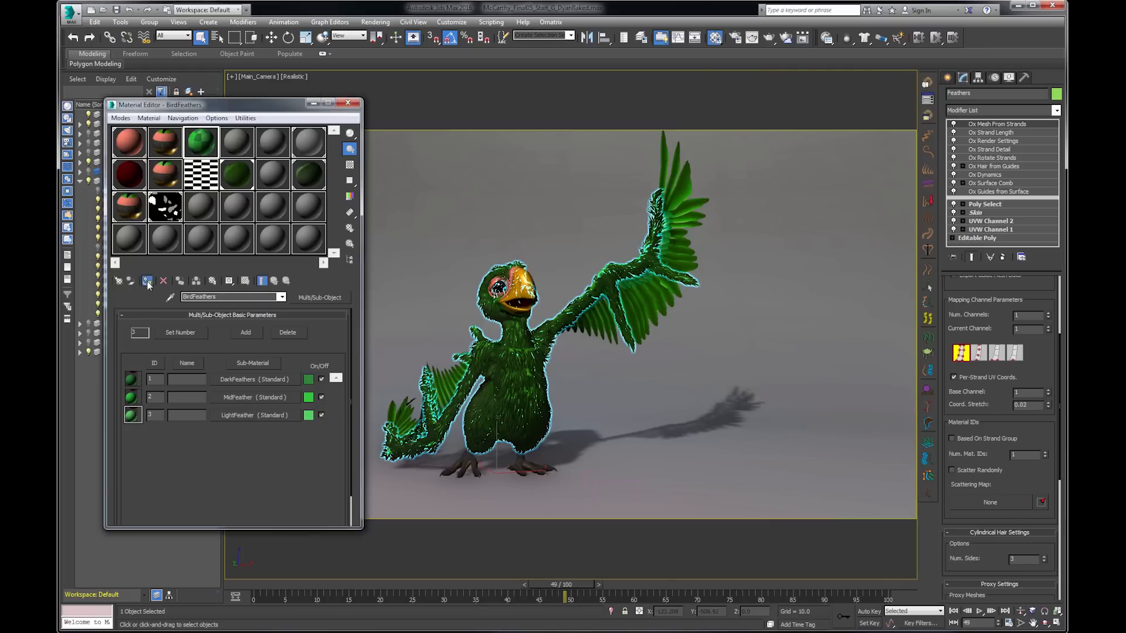
left_click(543, 111)
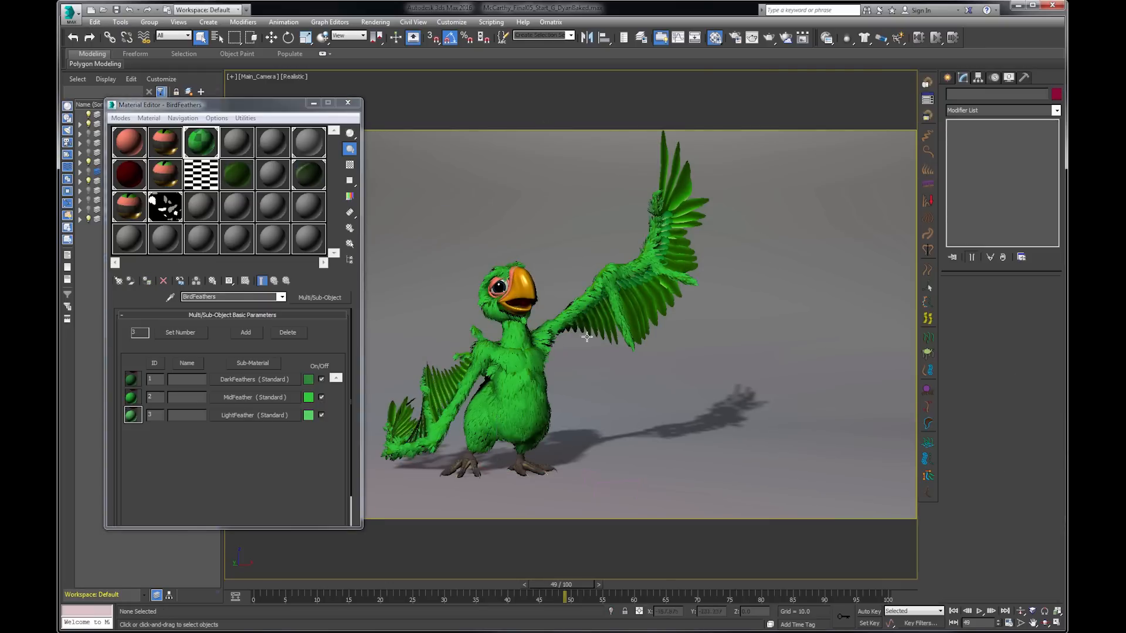
- Set the number of material IDs to 3 for the feather meshes and turn on Scatter Randomly
left_click(523, 369)
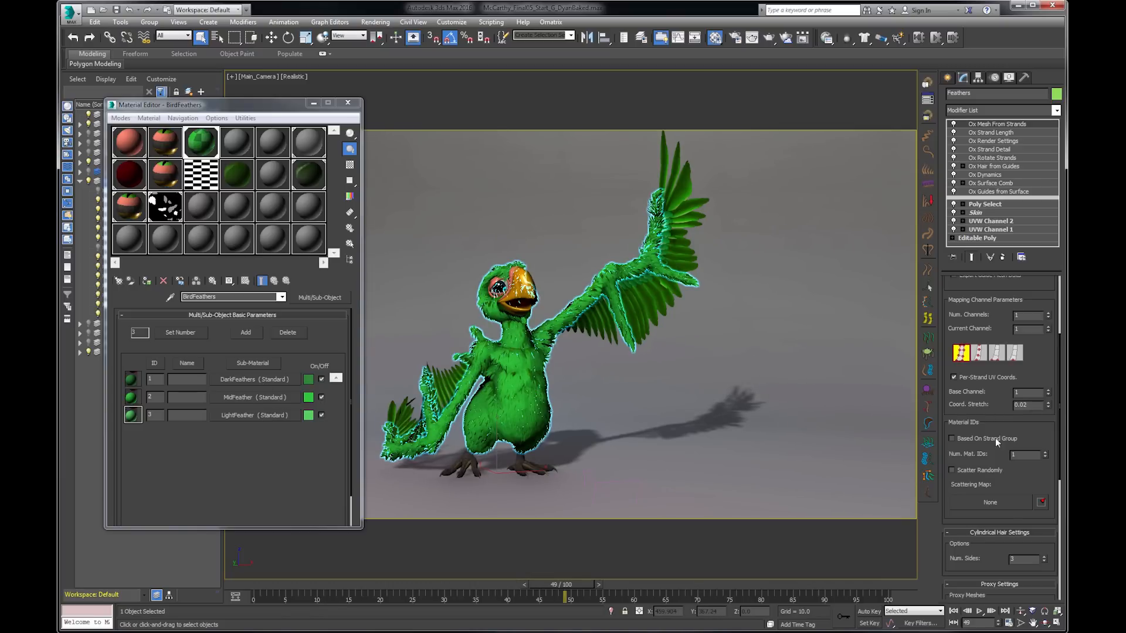
left_click_drag(996, 441, 976, 351)
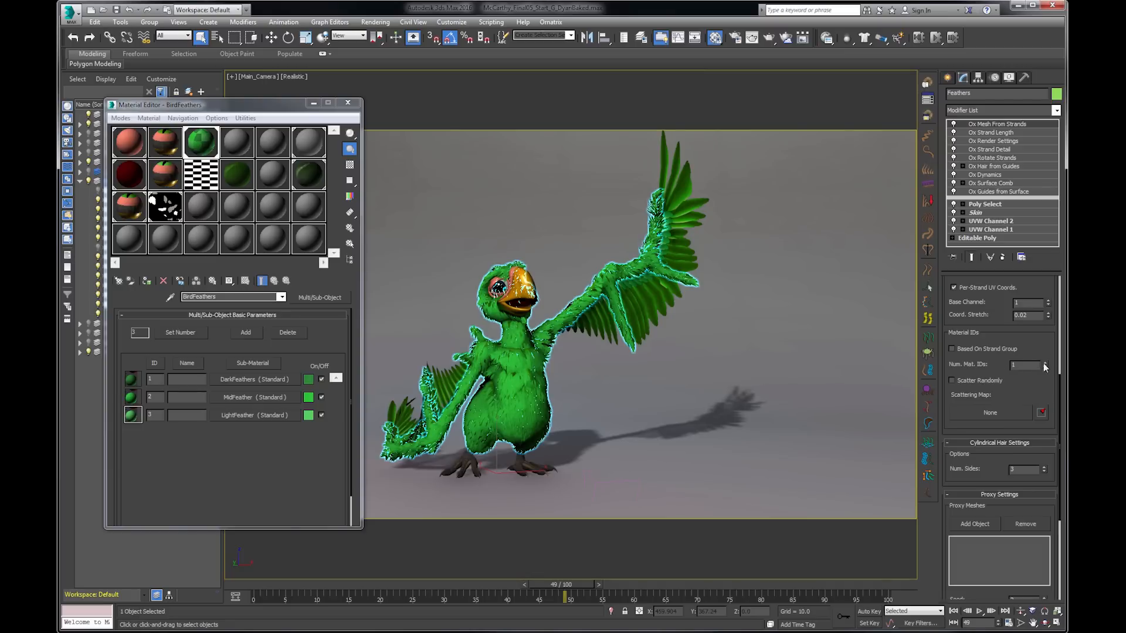
left_click_drag(1030, 364, 956, 364)
left_click(969, 381)
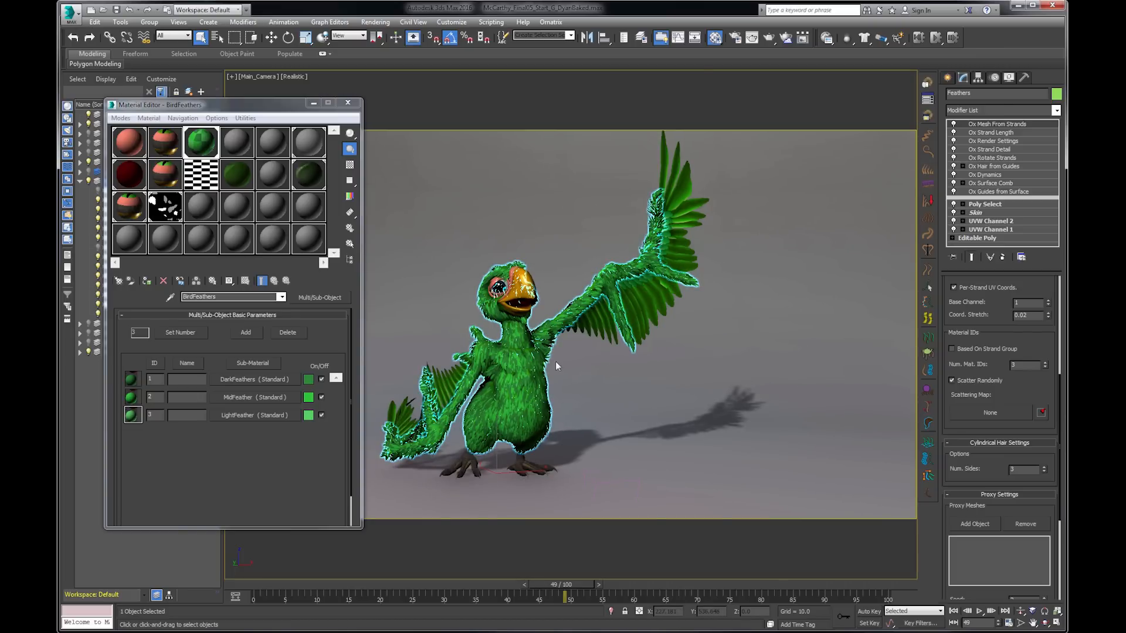
- Inspect the randomly scattered feather colors on the bird's body in the Perspective view, and return to the Main_Camera view
key("p")
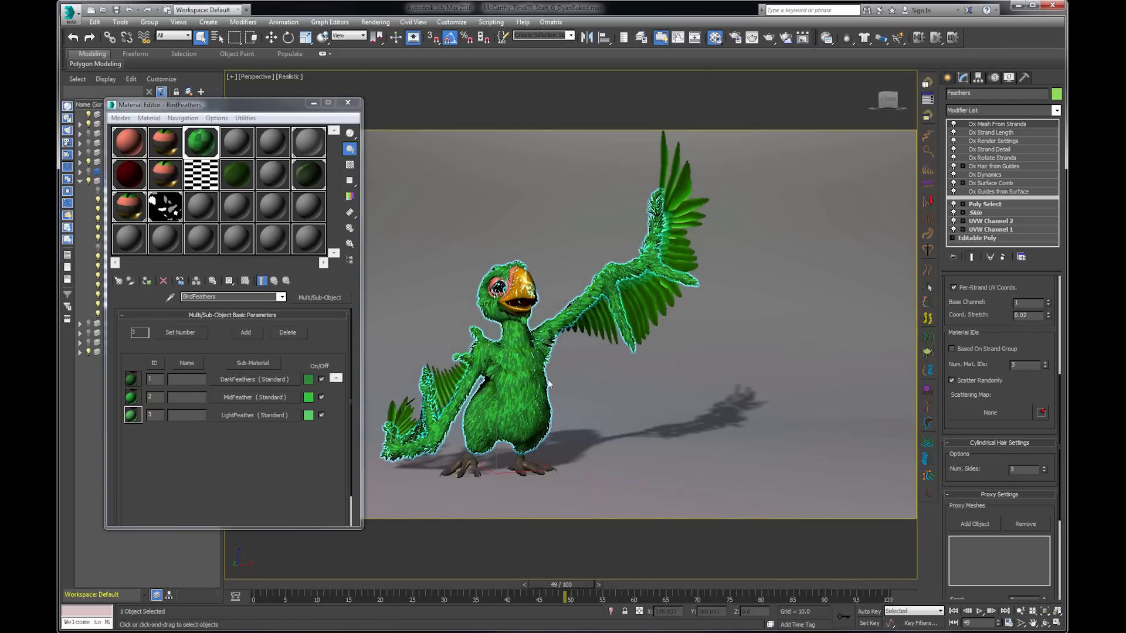
scroll(554, 388, "up", 3)
scroll(555, 388, "up", 4)
middle_click_drag(534, 377, 661, 325)
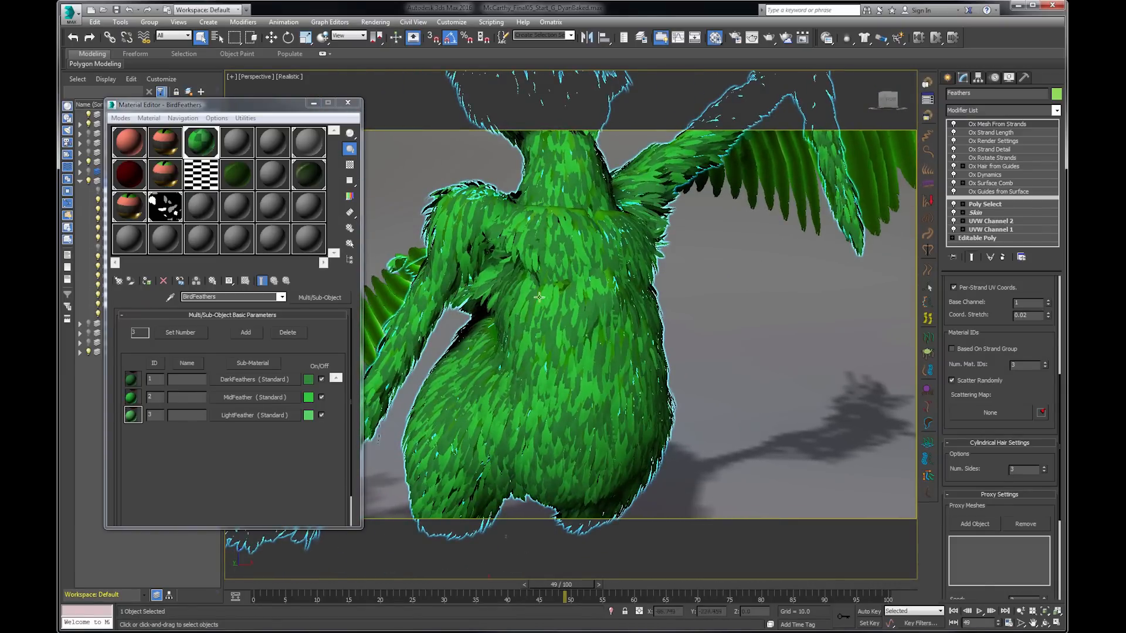
scroll(611, 284, "down", 5)
middle_click_drag(611, 284, 606, 411)
key("c")
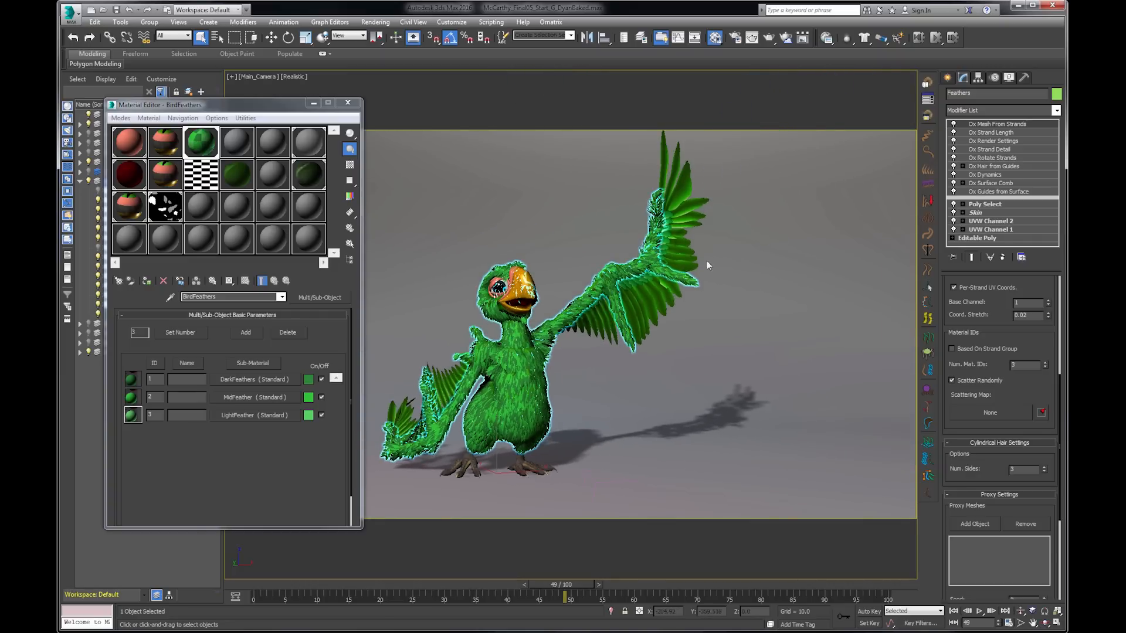
- Close the Material Editor, preview the feathers at frames 14 and 46 of the animation, and clear the selection
left_click(347, 103)
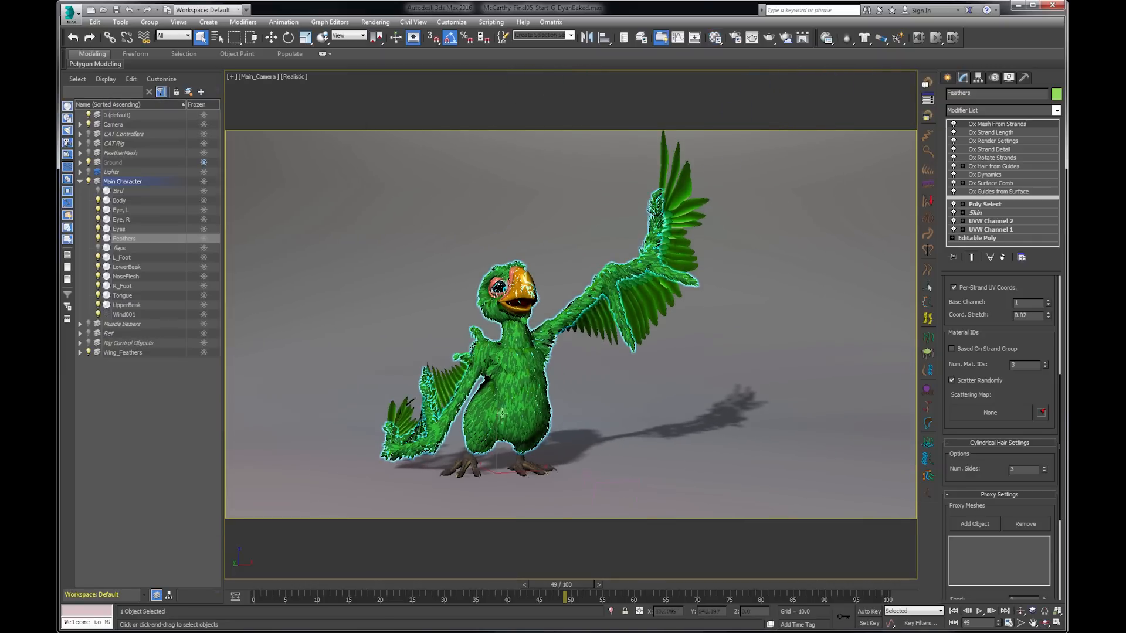
key("m")
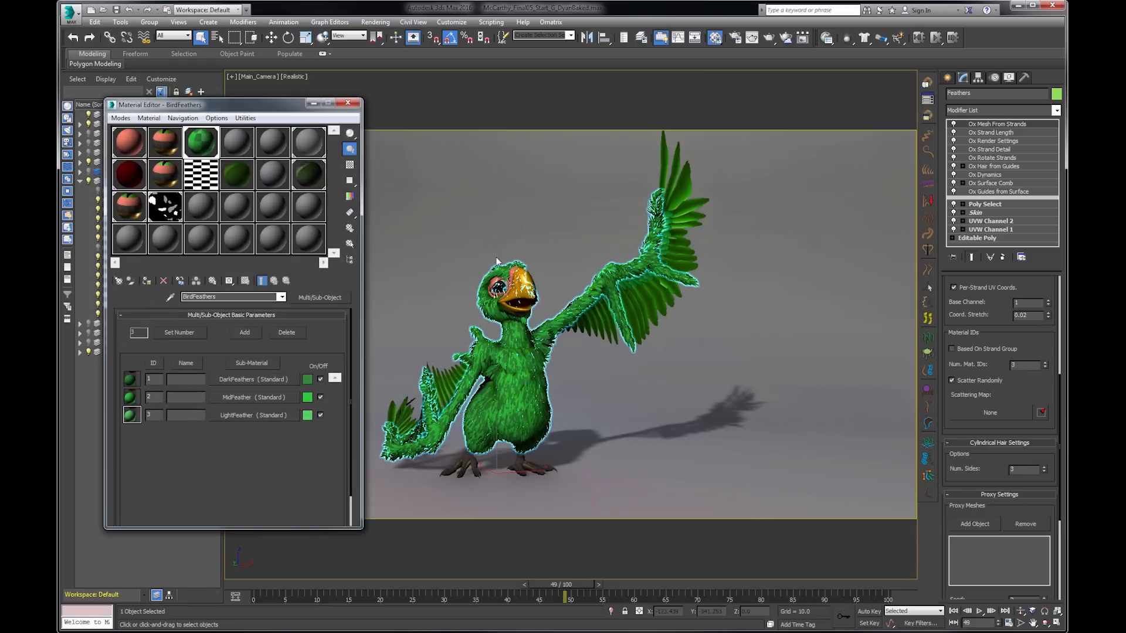
left_click(347, 103)
left_click(350, 588)
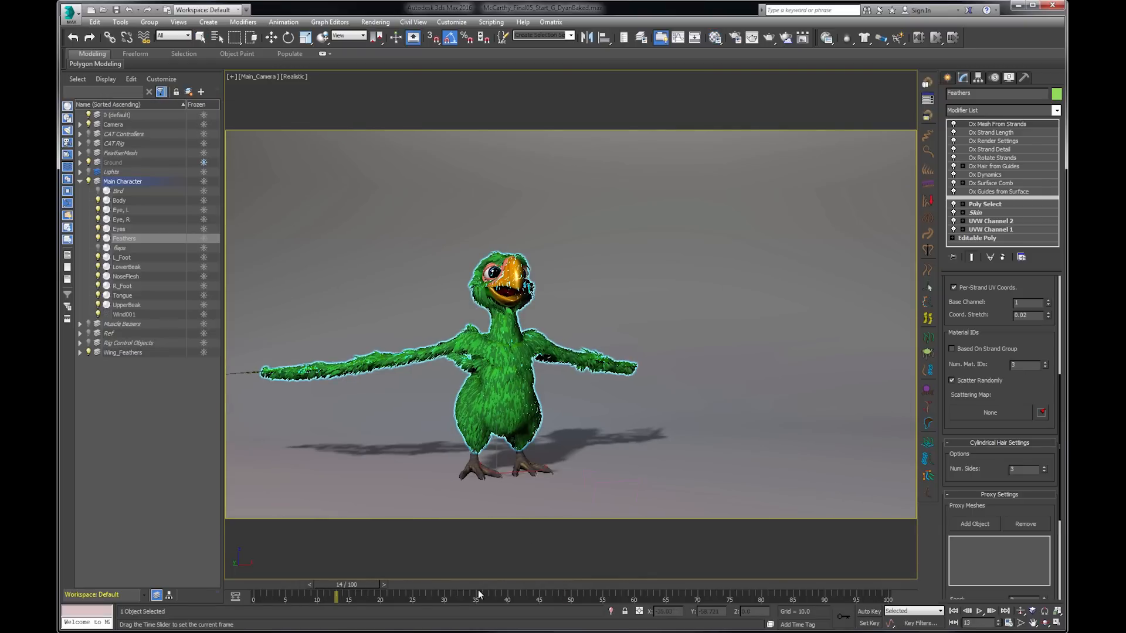
left_click(545, 590)
key("q")
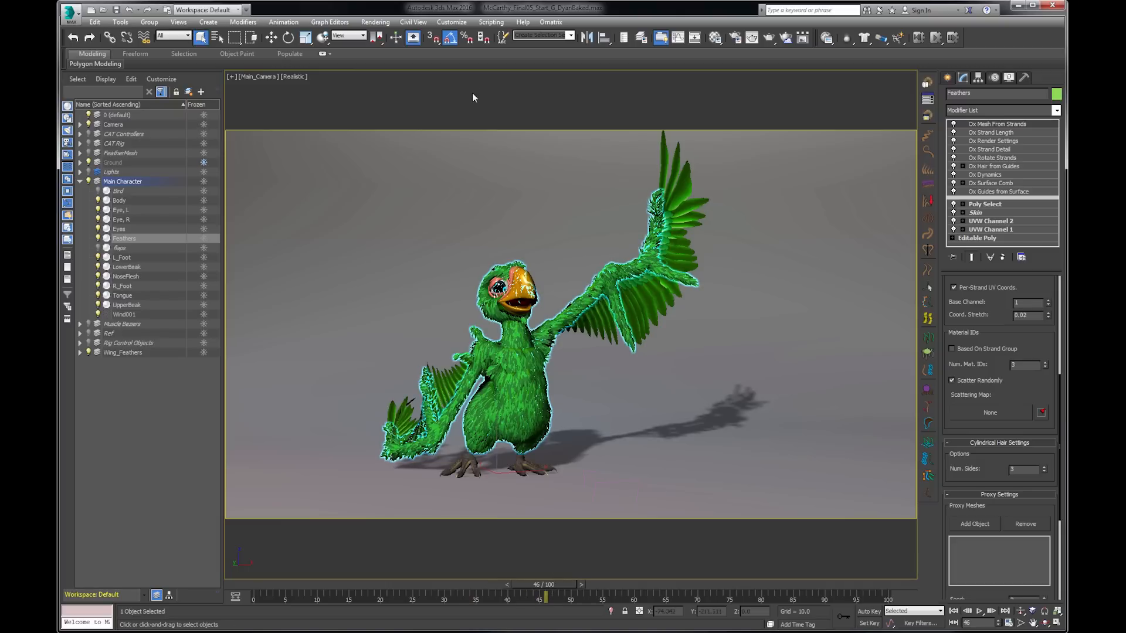
left_click(472, 93)
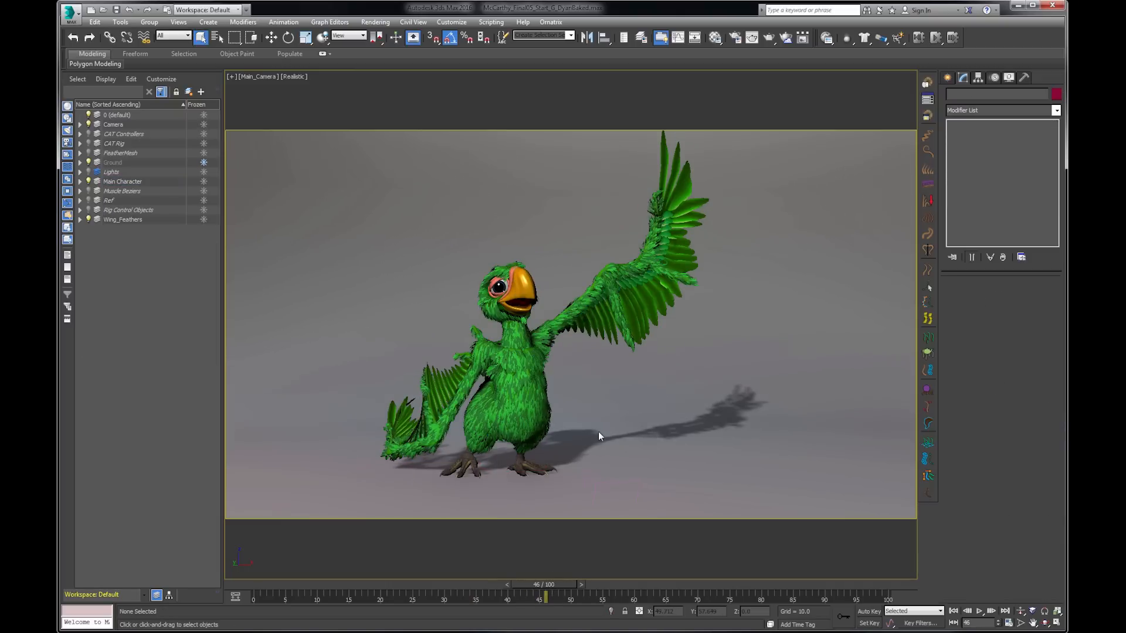
- Enable the Checker diffuse map of the DarkFeathers sub-material in BirdFeathers and return to the parent material
key("m")
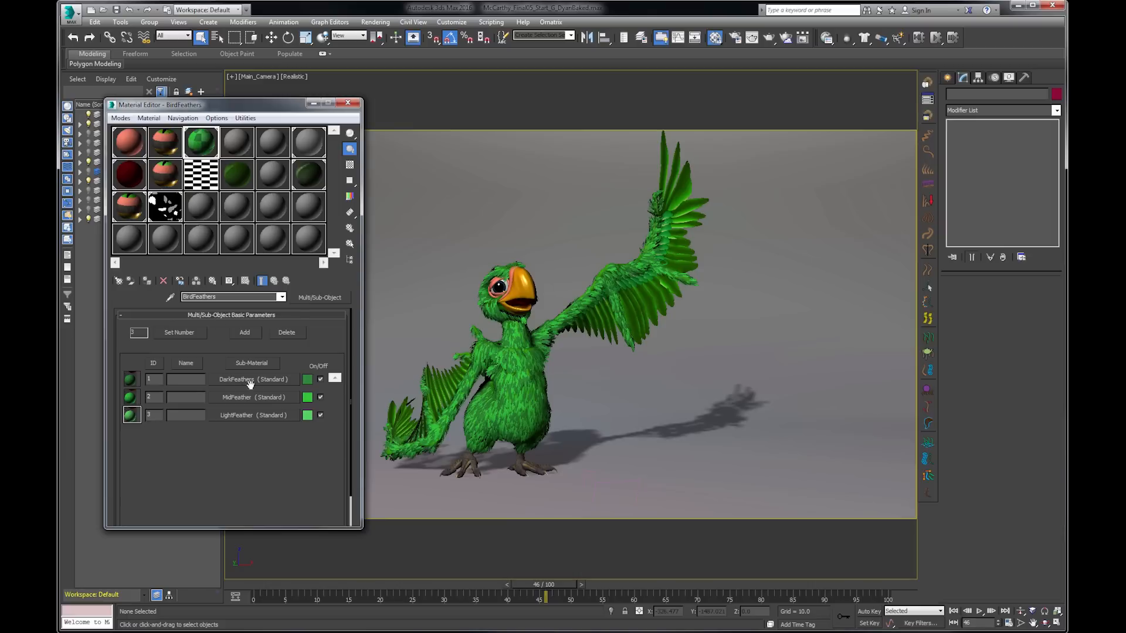
scroll(194, 335, "down", 5)
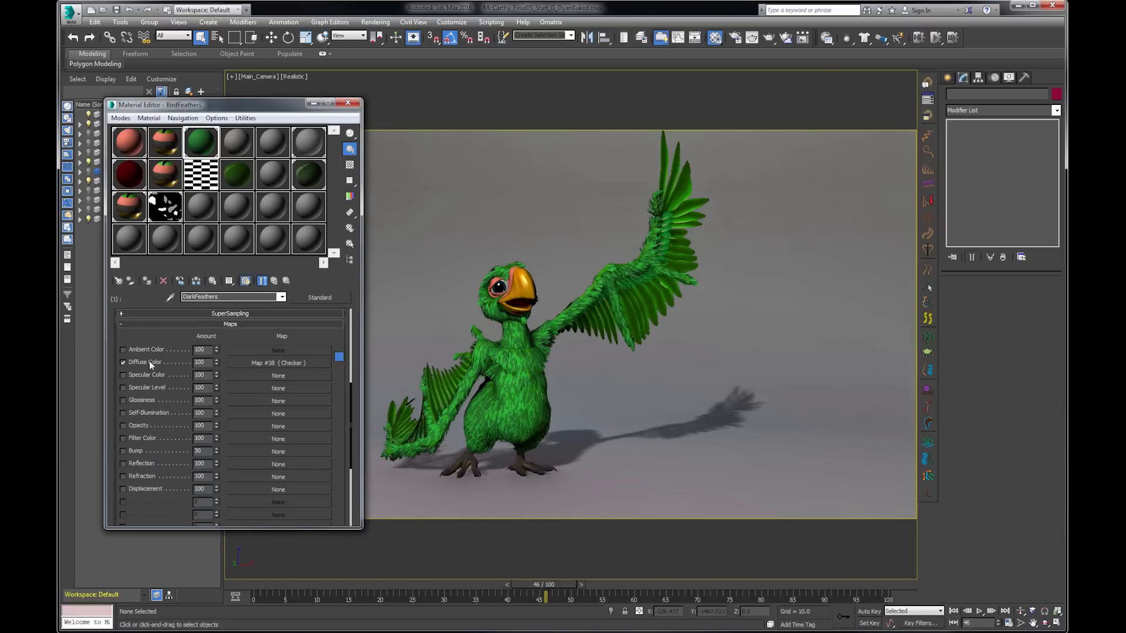
left_click(122, 361)
scroll(256, 337, "up", 5)
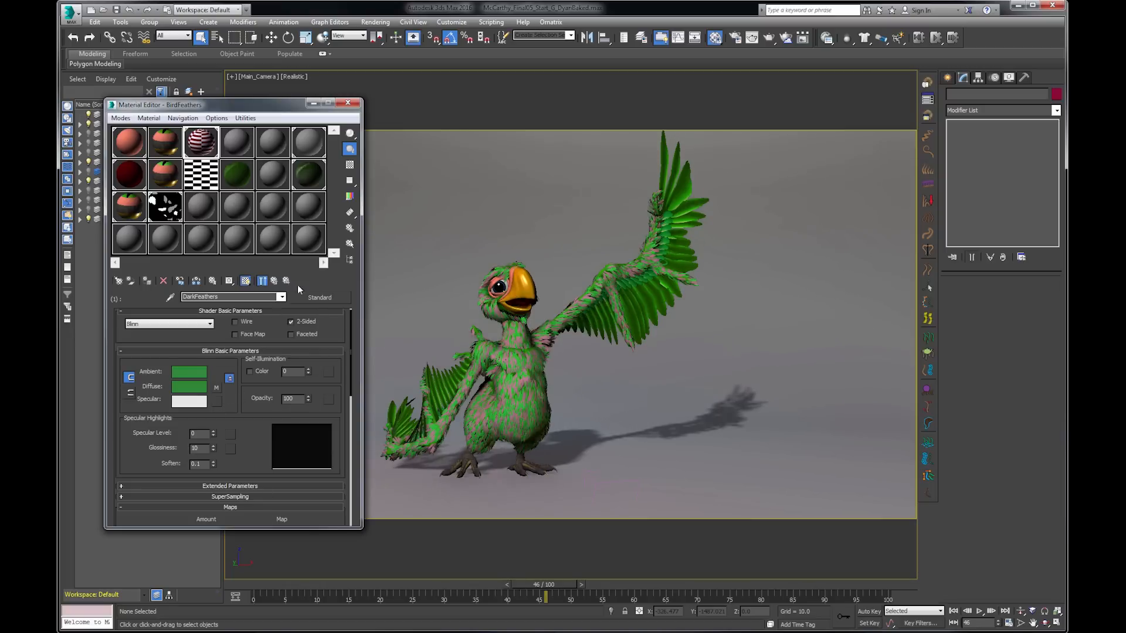
left_click(274, 282)
- Enable the Checker diffuse maps of the MidFeather and LightFeather sub-materials
left_click(255, 397)
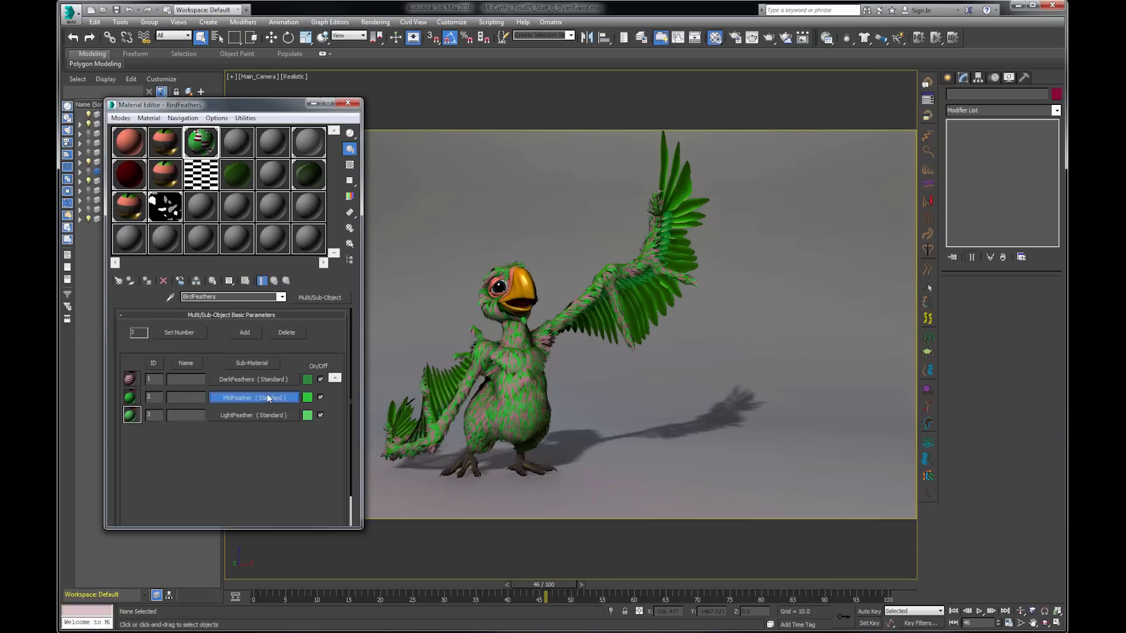
left_click_drag(248, 442, 250, 357)
scroll(187, 434, "down", 2)
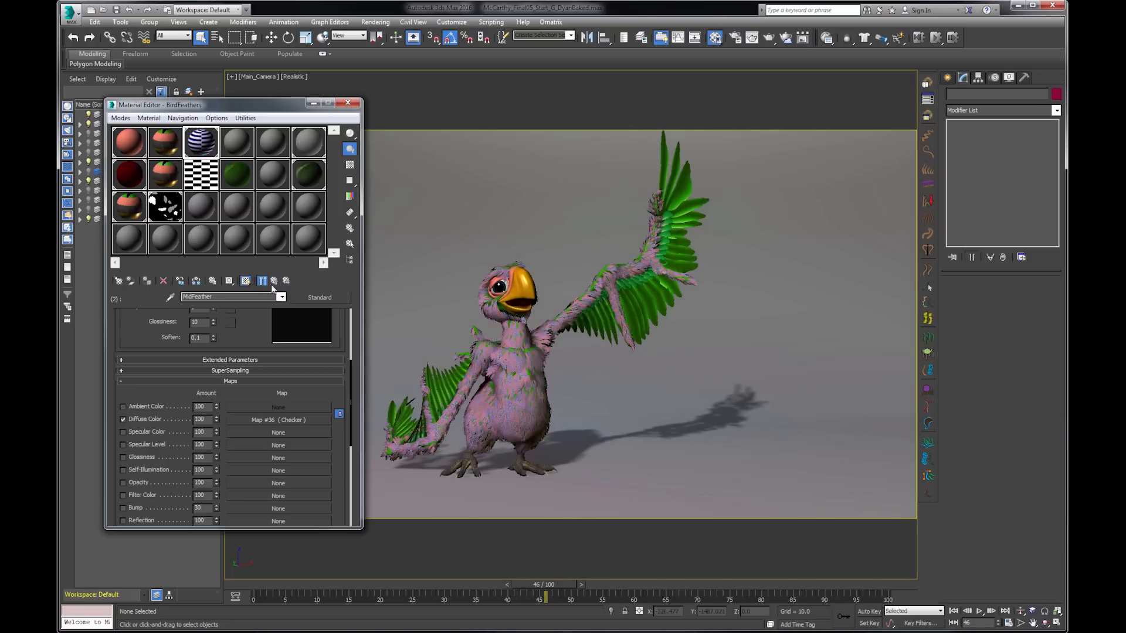
left_click(274, 281)
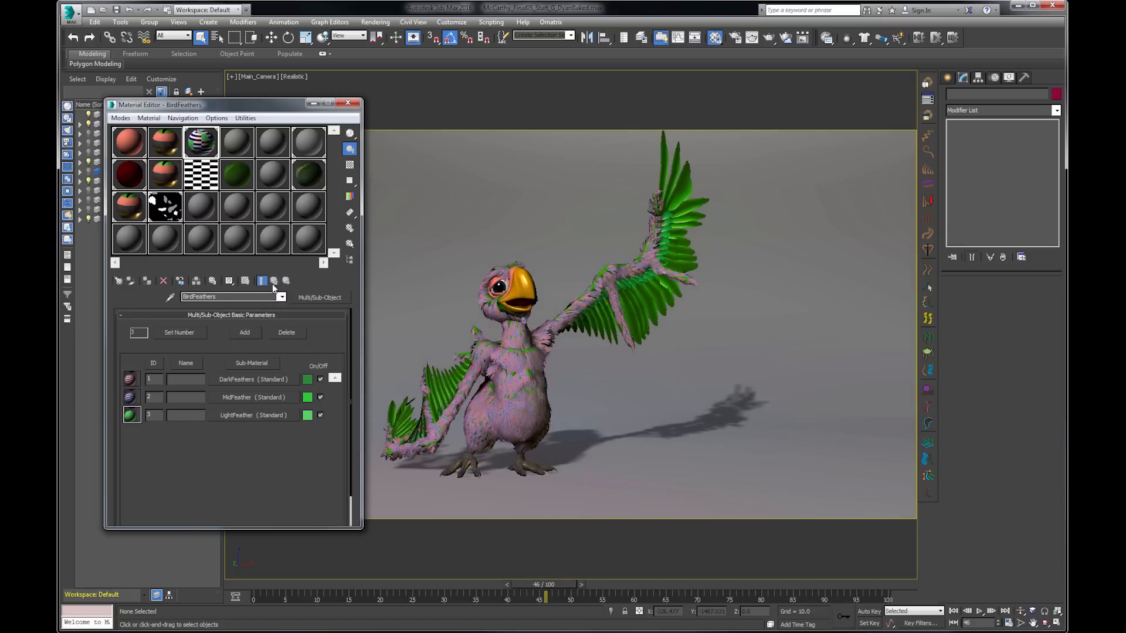
left_click(247, 415)
left_click_drag(245, 428, 246, 238)
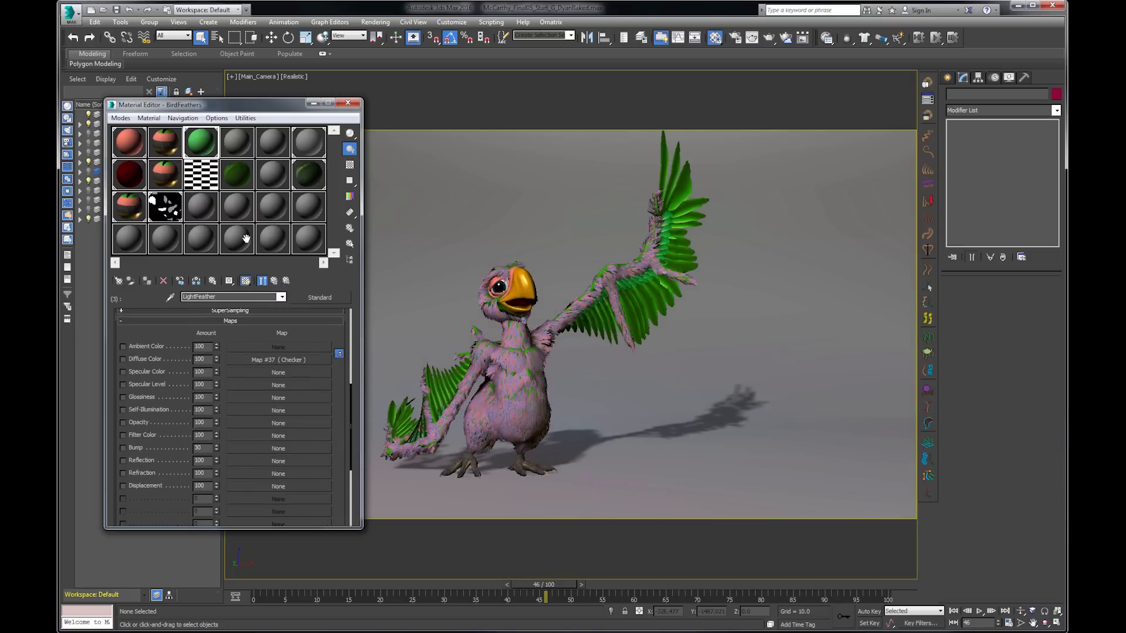
left_click(153, 360)
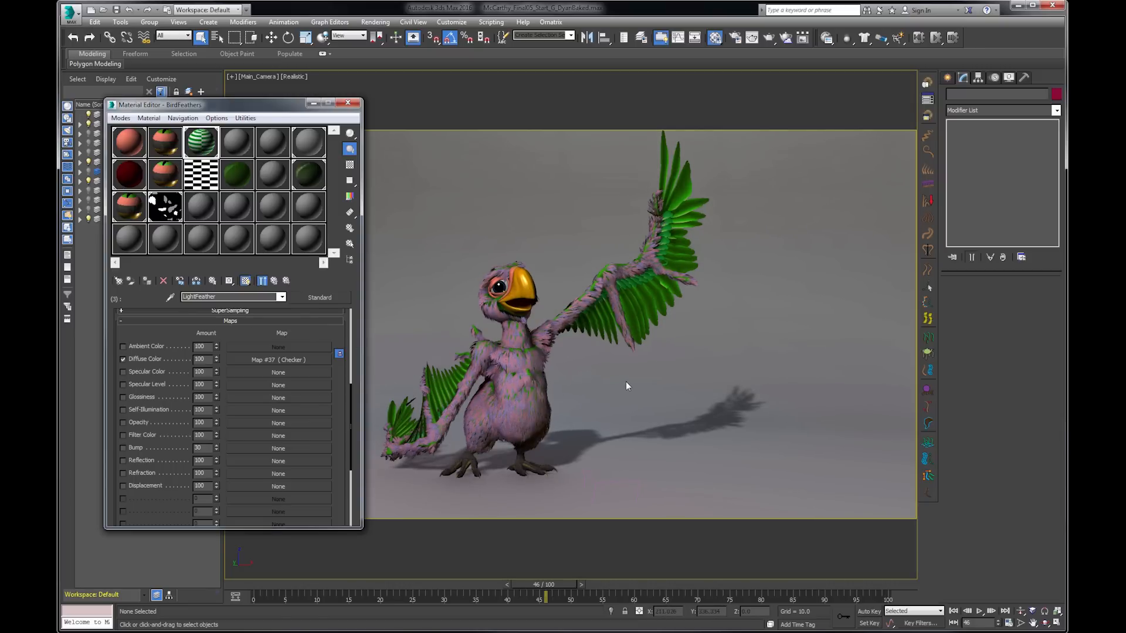
- Examine the checker patterns of the three sub-materials on the bird's feathers up close in the Perspective view, and return to the Main_Camera view
key("p")
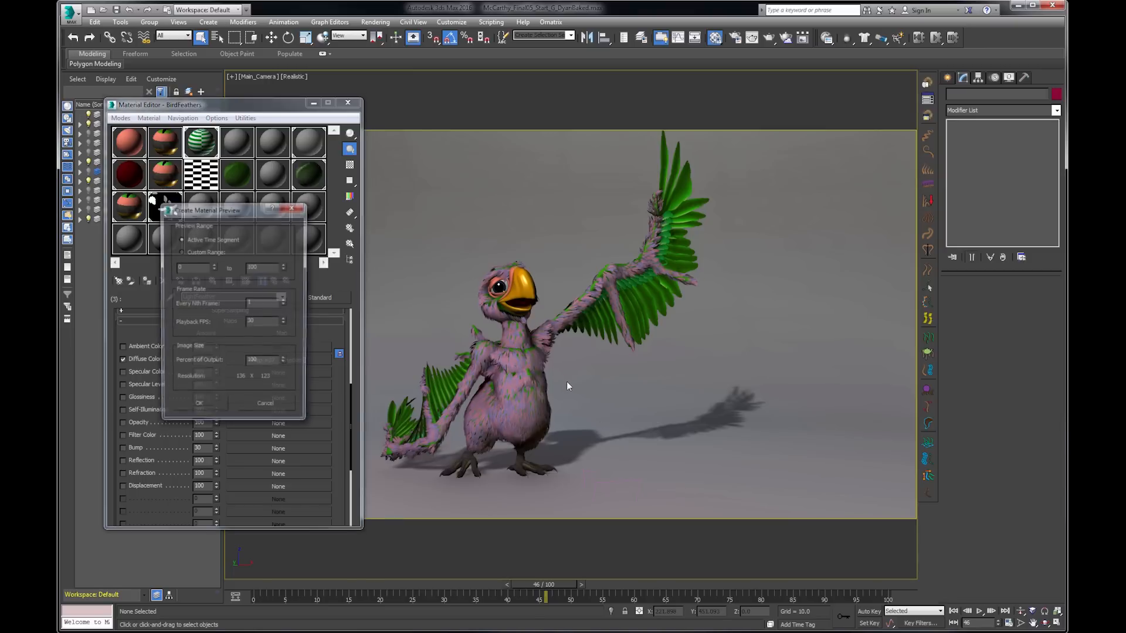
left_click(293, 207)
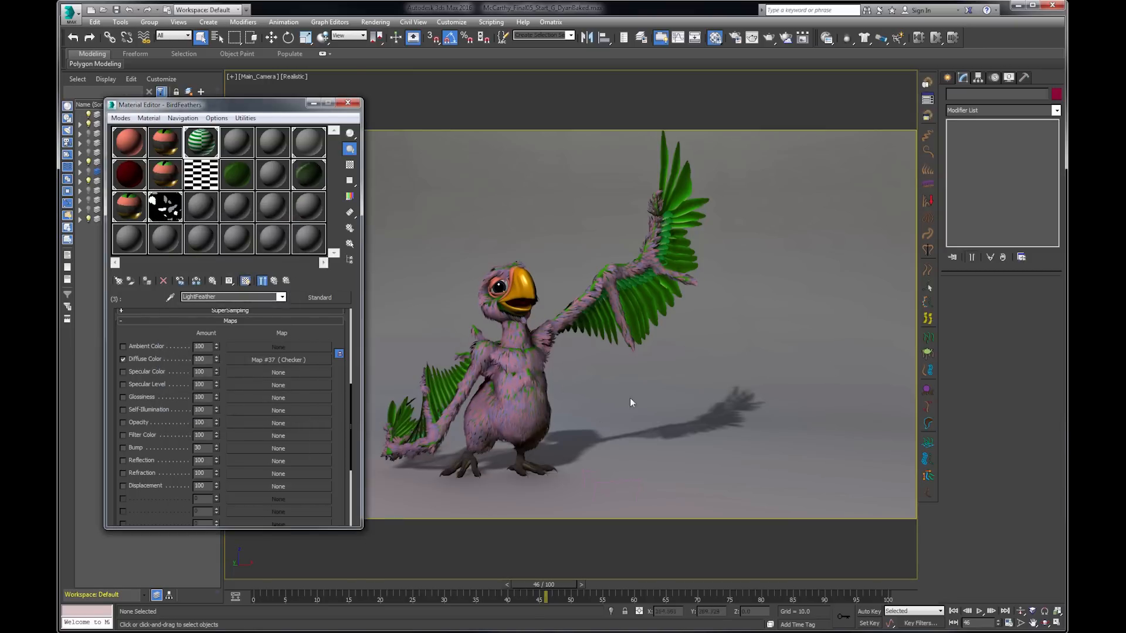
right_click(678, 431)
left_click(578, 421)
key("p")
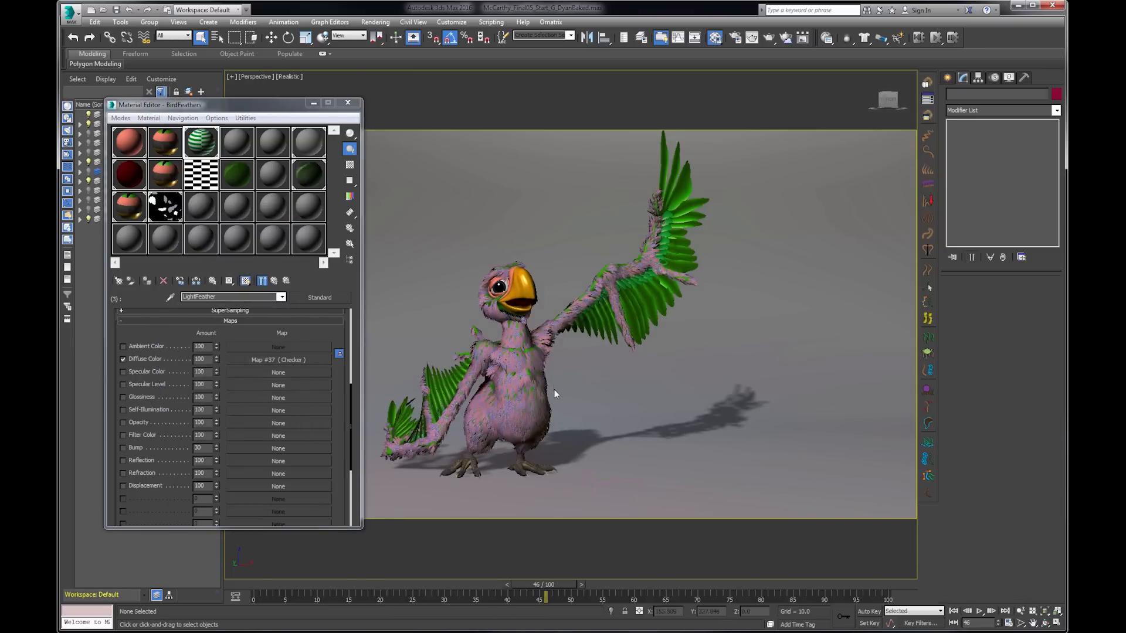
scroll(554, 386, "up", 1)
scroll(554, 385, "up", 5)
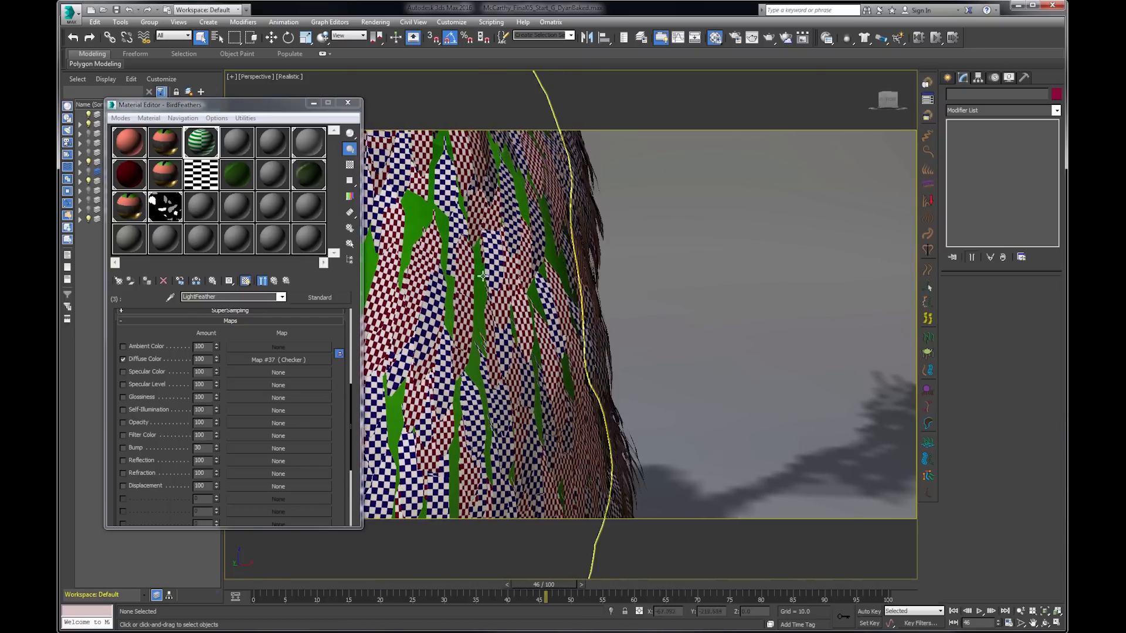
scroll(474, 271, "down", 4)
middle_click_drag(474, 271, 584, 356)
scroll(533, 264, "down", 5)
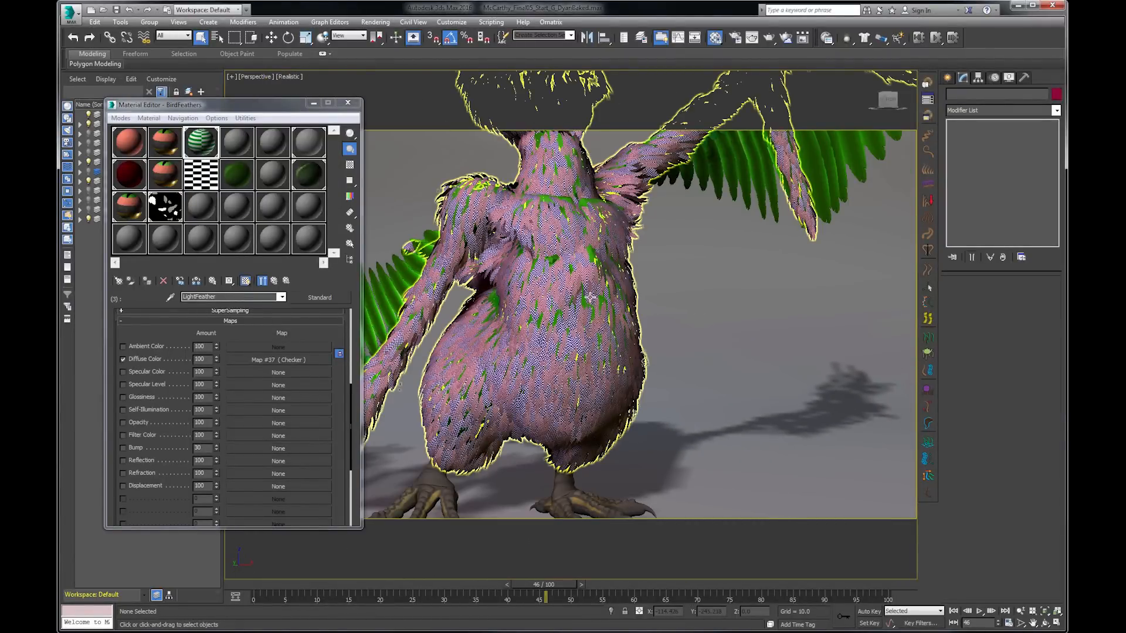
scroll(639, 312, "down", 4)
middle_click_drag(595, 375, 577, 404)
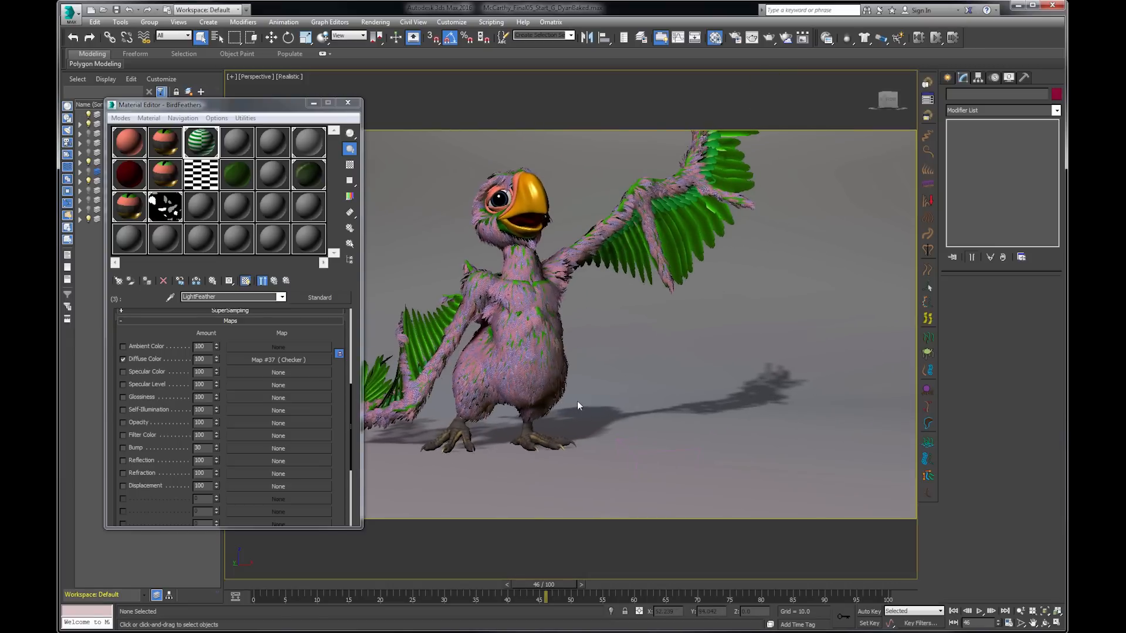
key("c")
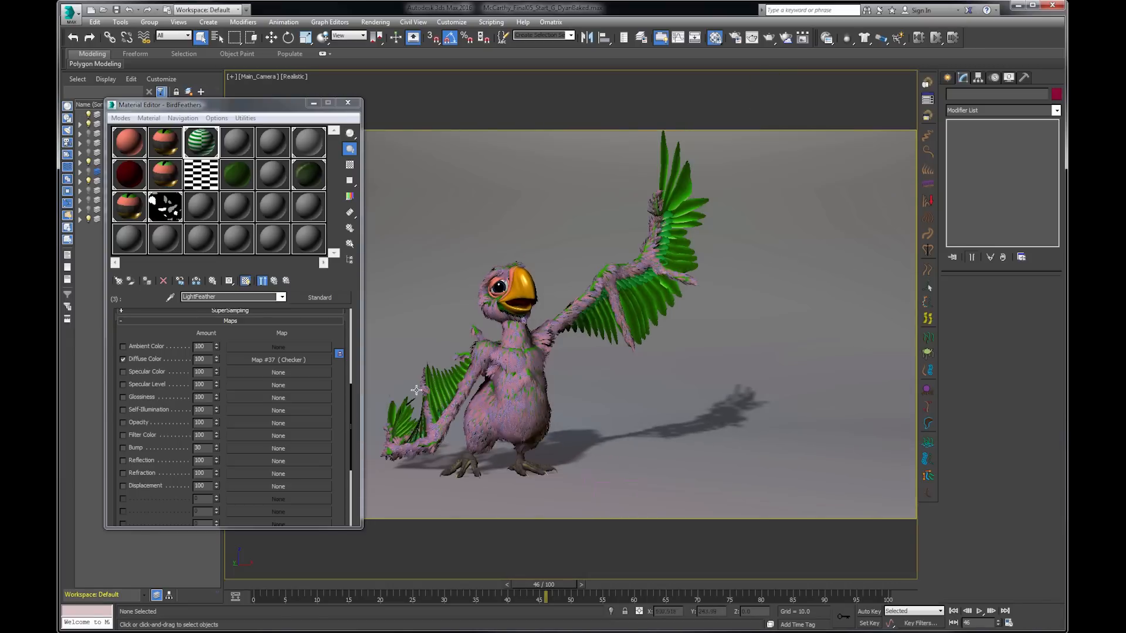
- Turn off the Checker diffuse maps of the LightFeather and MidFeather sub-materials and return to the parent BirdFeathers material
left_click(124, 359)
scroll(287, 334, "up", 5)
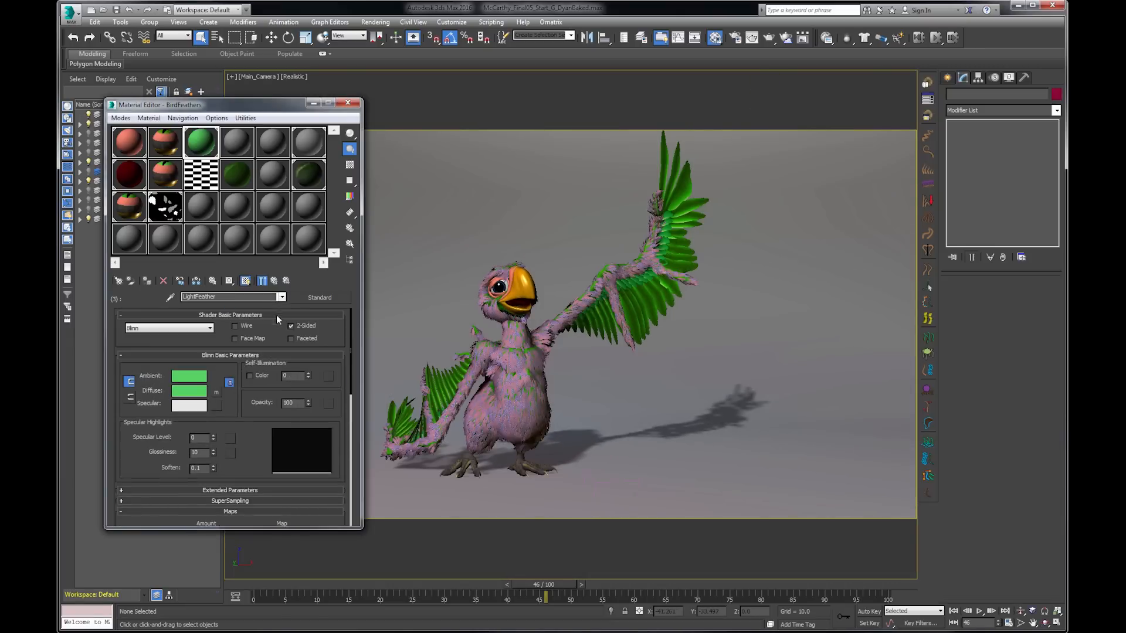
left_click(274, 281)
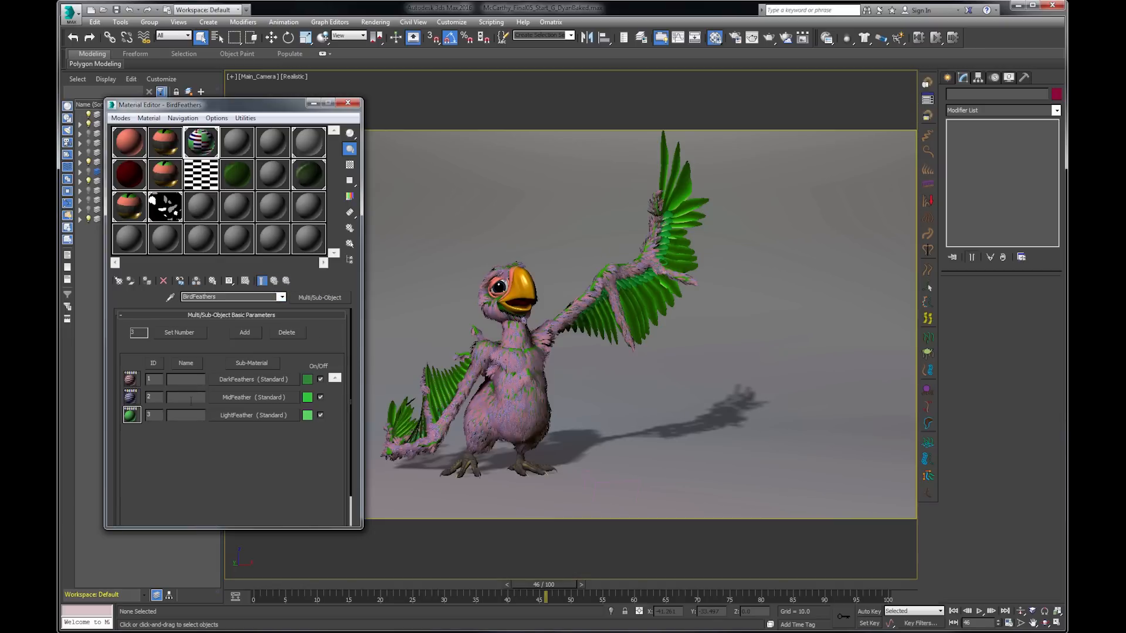
left_click(233, 400)
mouse_move(255, 347)
left_mouse_down()
mouse_move(246, 492)
mouse_move(265, 346)
left_mouse_up()
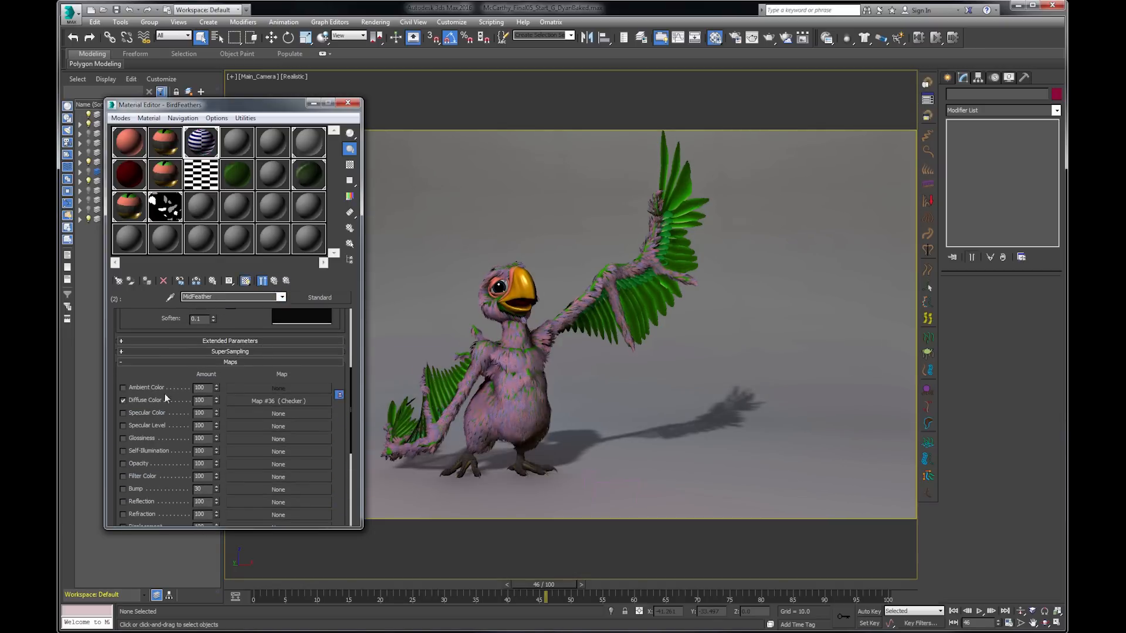
left_click(273, 281)
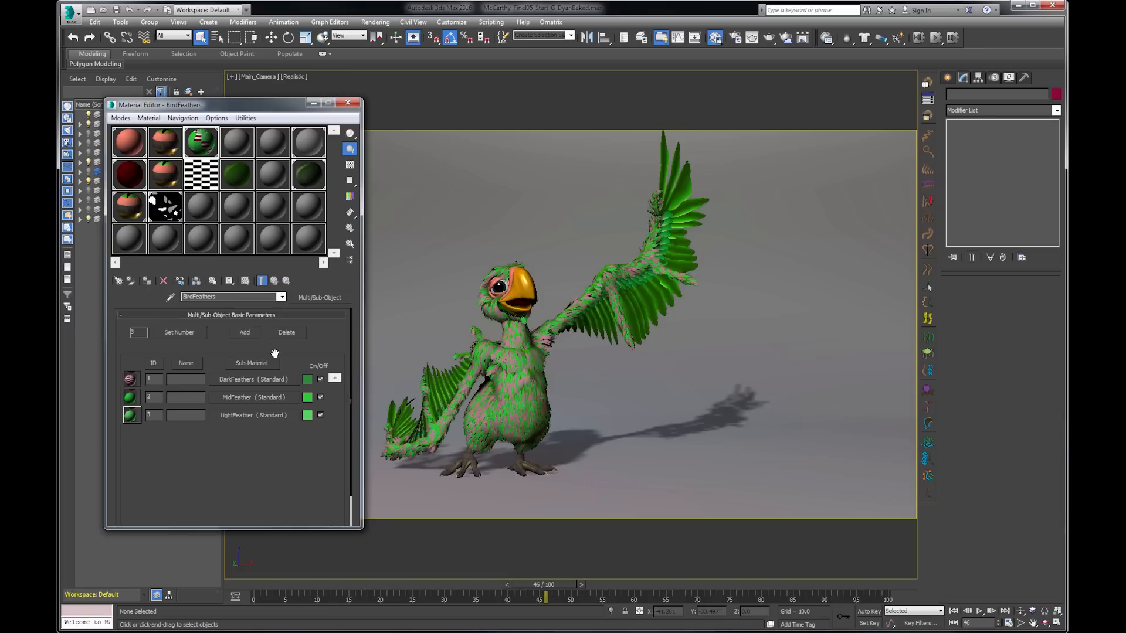
- Turn off the Checker diffuse map of the DarkFeathers sub-material and return to the parent BirdFeathers material
left_click(245, 380)
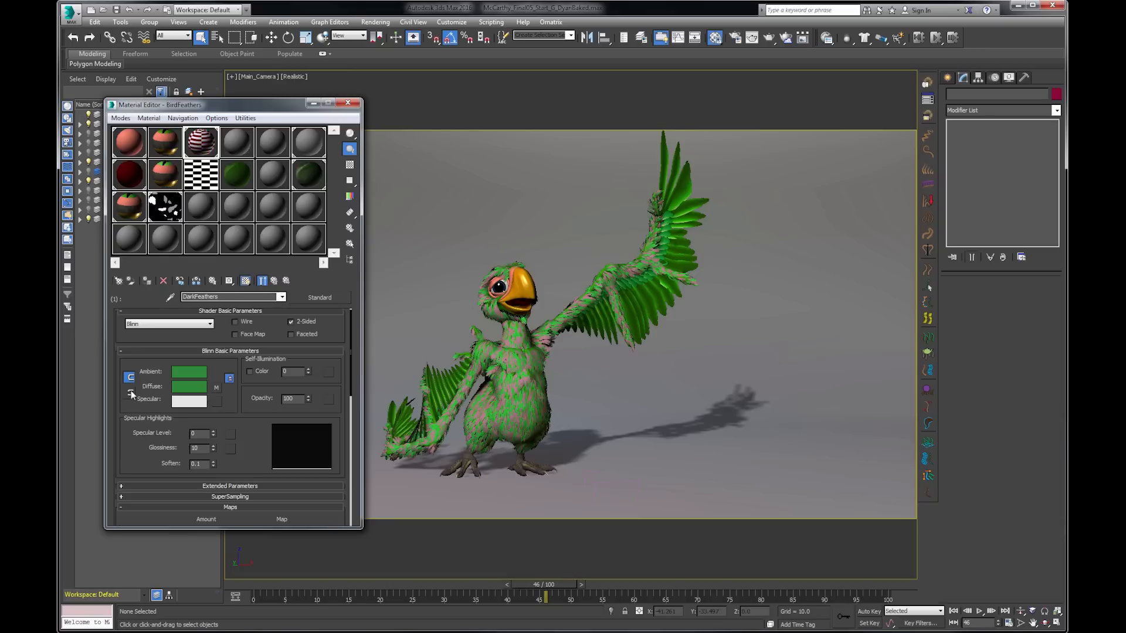
left_click_drag(238, 423, 195, 343)
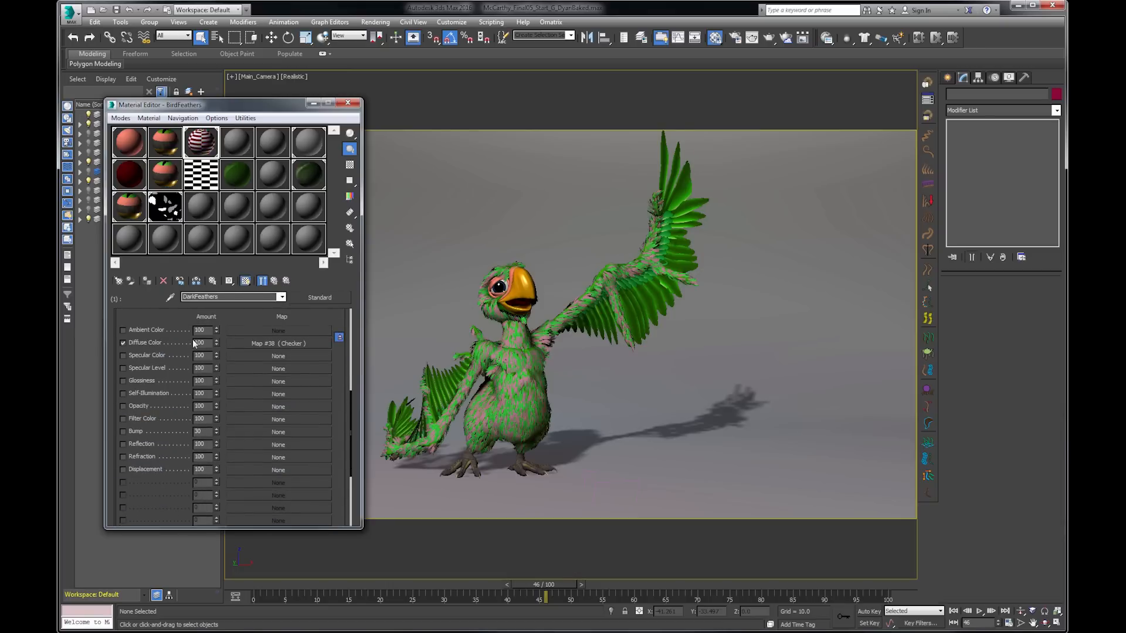
left_click(157, 344)
left_click(581, 104)
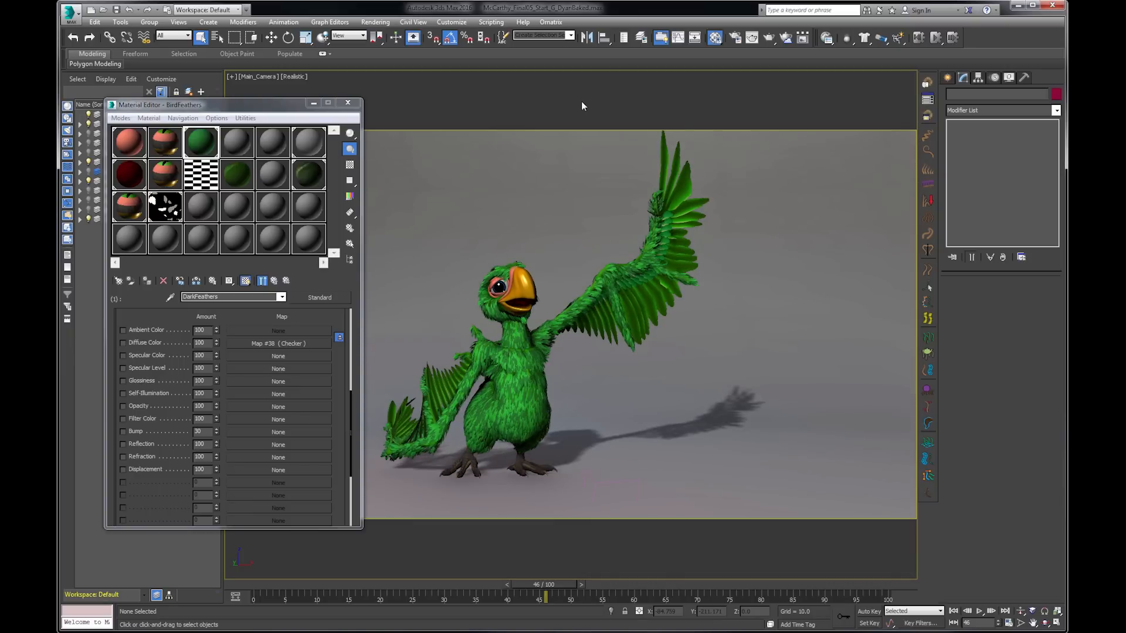
left_click_drag(291, 342, 316, 544)
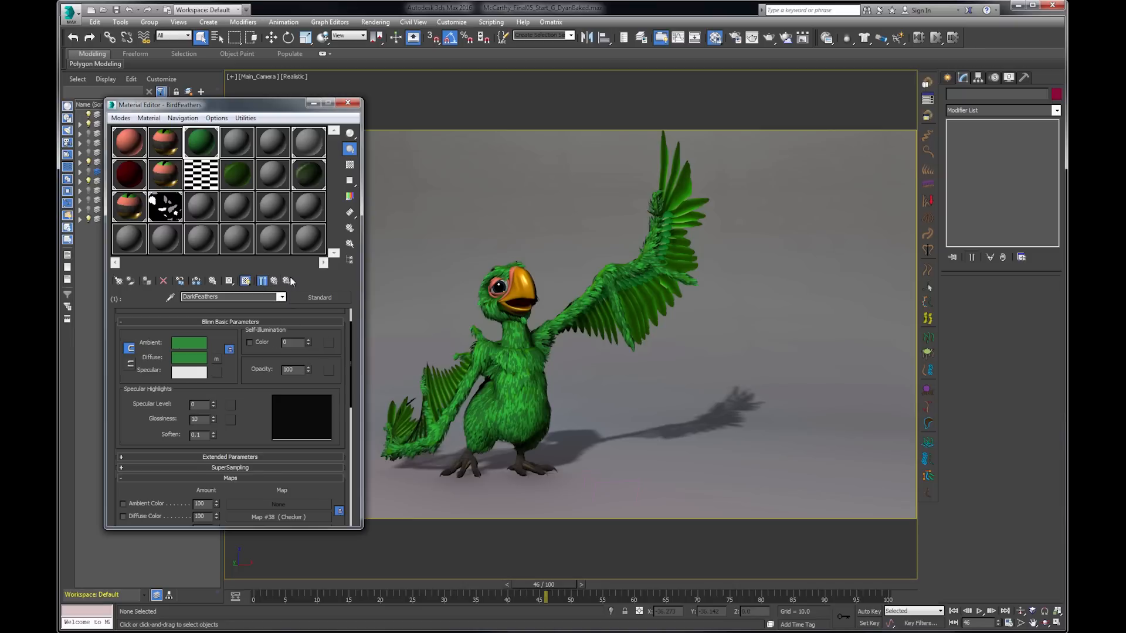
scroll(262, 394, "down", 2)
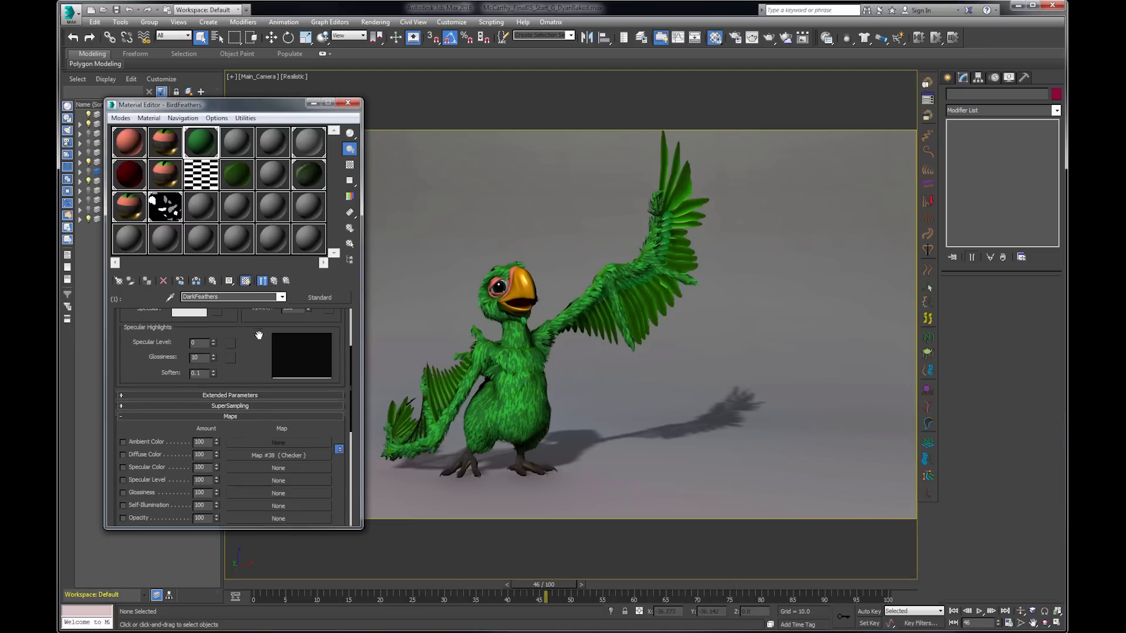
scroll(264, 382, "up", 4)
left_click(274, 281)
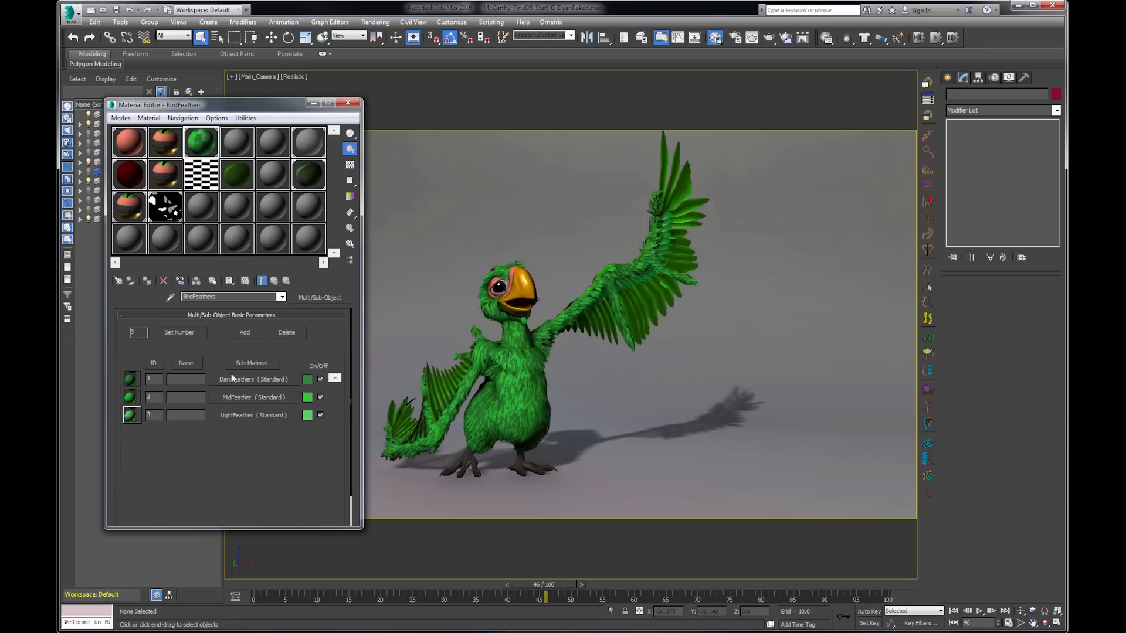
- Set the Specular Level and Glossiness of the MidFeather sub-material to 0
left_click(265, 402)
left_click_drag(258, 322, 263, 424)
mouse_move(213, 389)
left_mouse_down()
mouse_move(215, 368)
mouse_move(212, 421)
mouse_move(212, 393)
left_mouse_up()
left_click(214, 404)
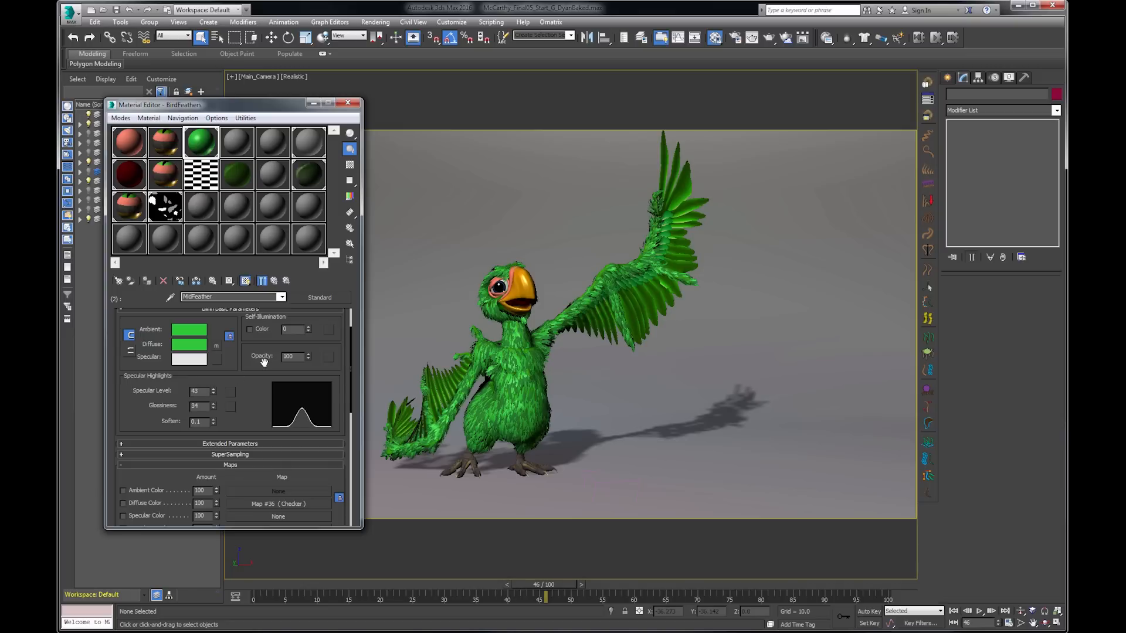
right_click(213, 391)
right_click(215, 403)
left_click(217, 409)
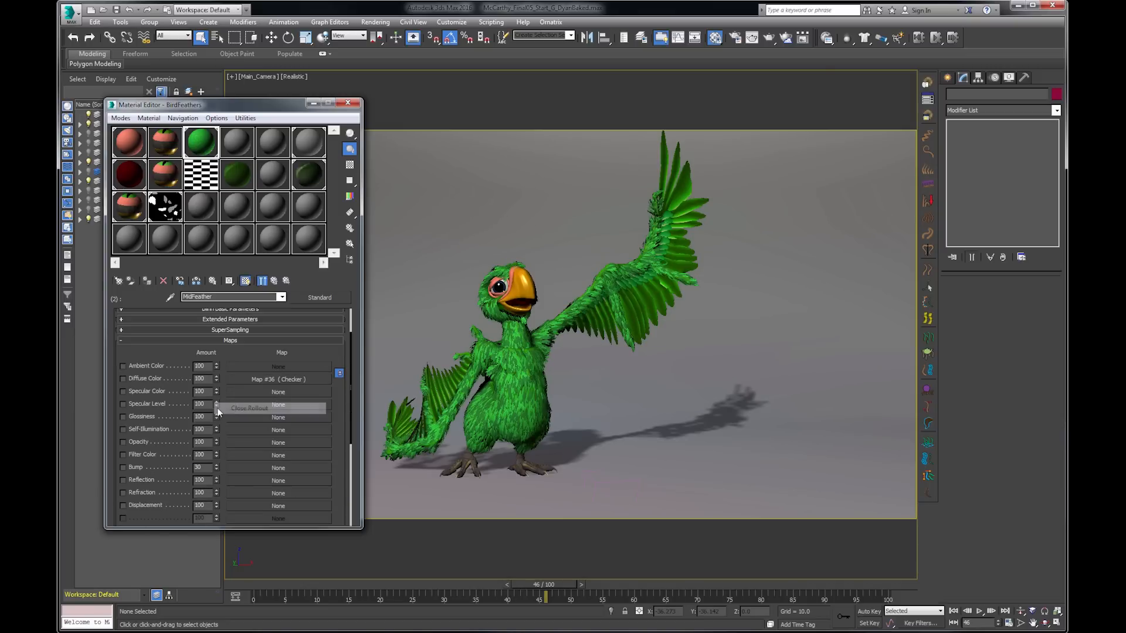
scroll(196, 378, "up", 2)
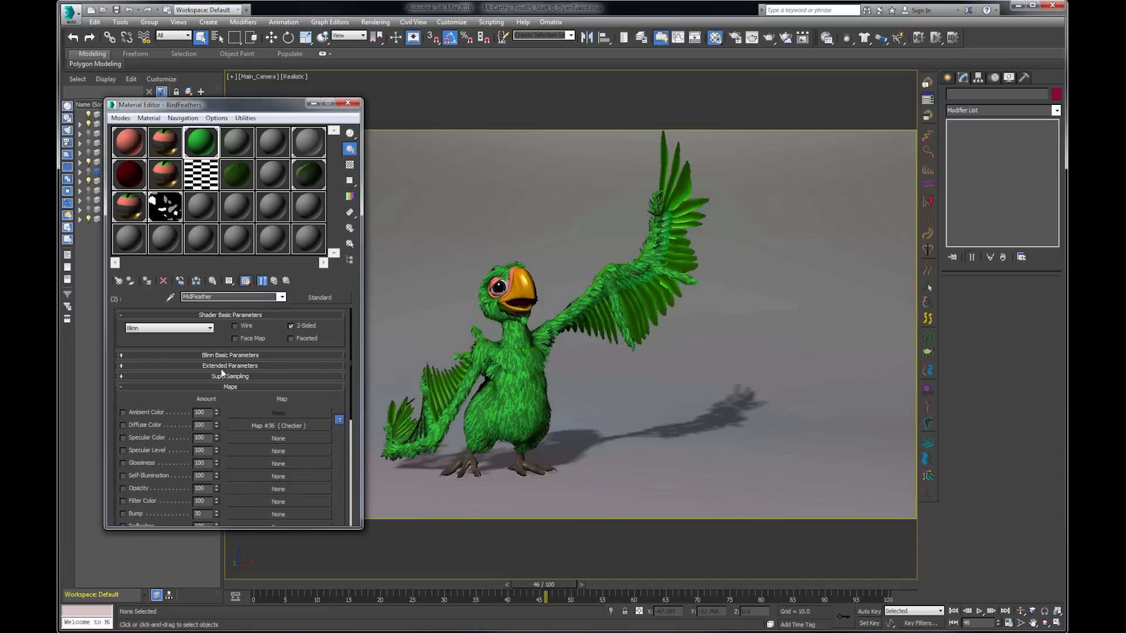
left_click(233, 355)
right_click(213, 452)
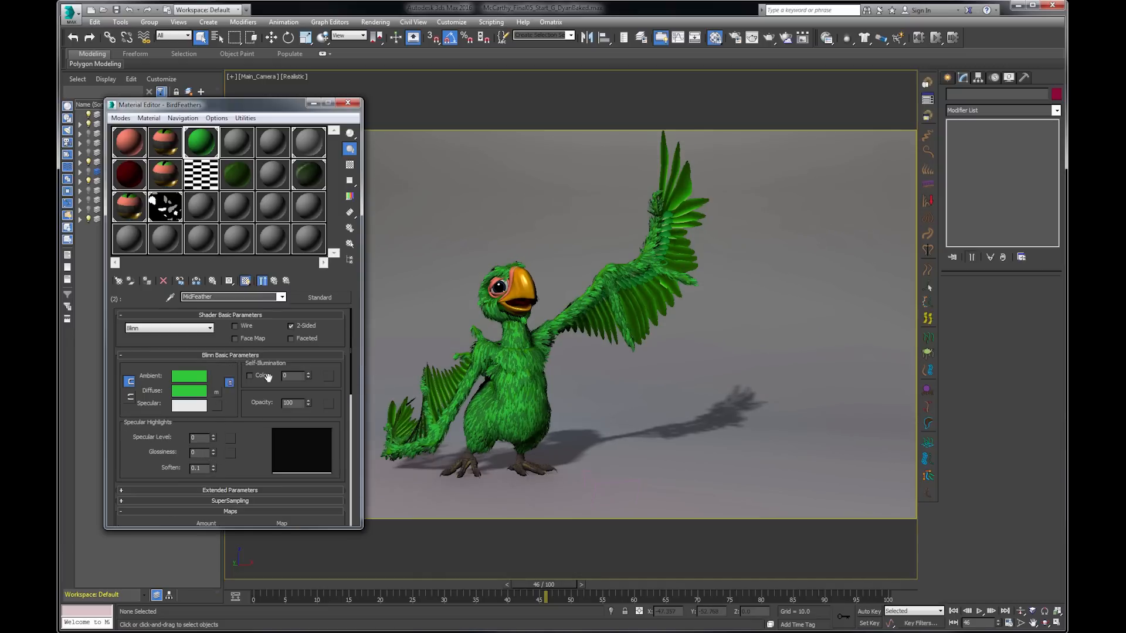
- Preview the MatID_ProxyMap gradient ramp enlarged and assign it as an instance to the Scattering Map of the bird's Feathers object
left_click(524, 384)
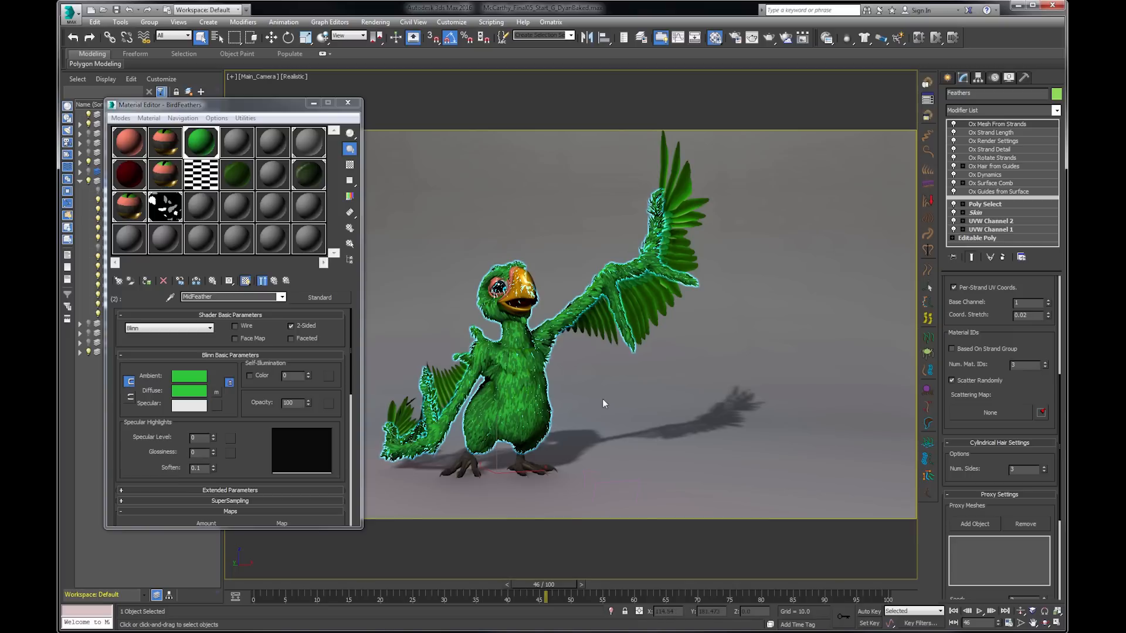
left_click(170, 203)
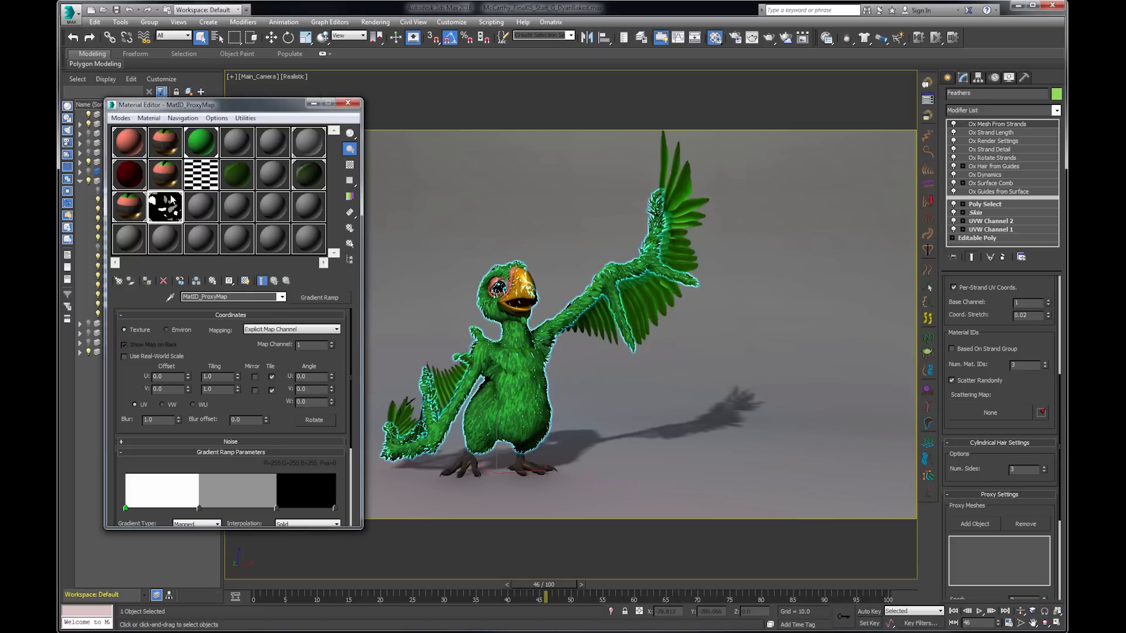
double_click(172, 200)
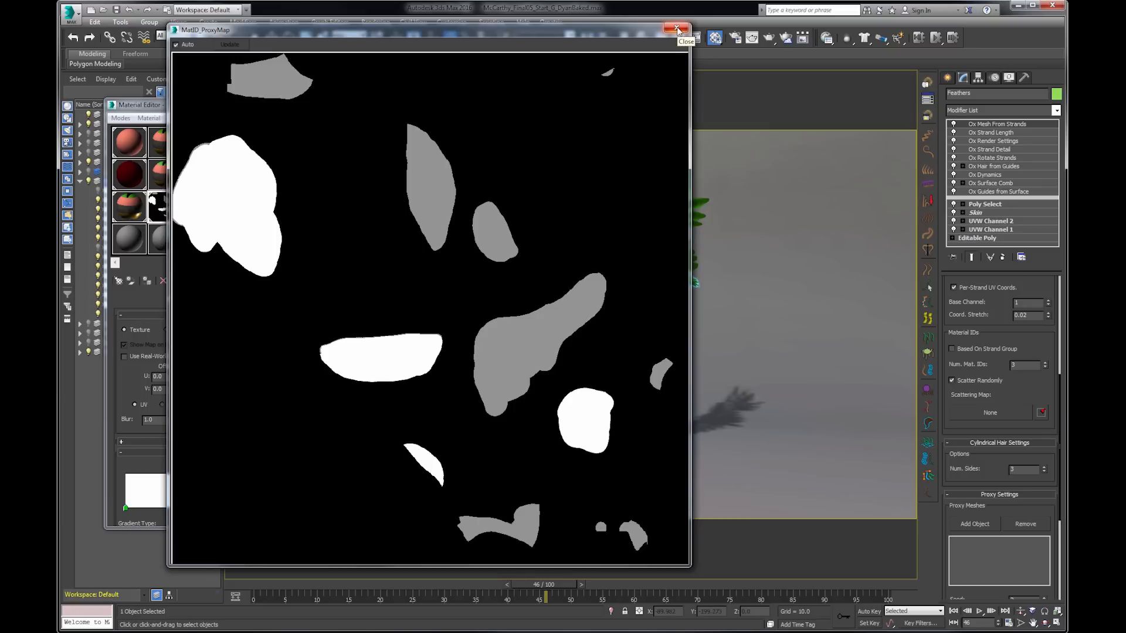
left_click(677, 29)
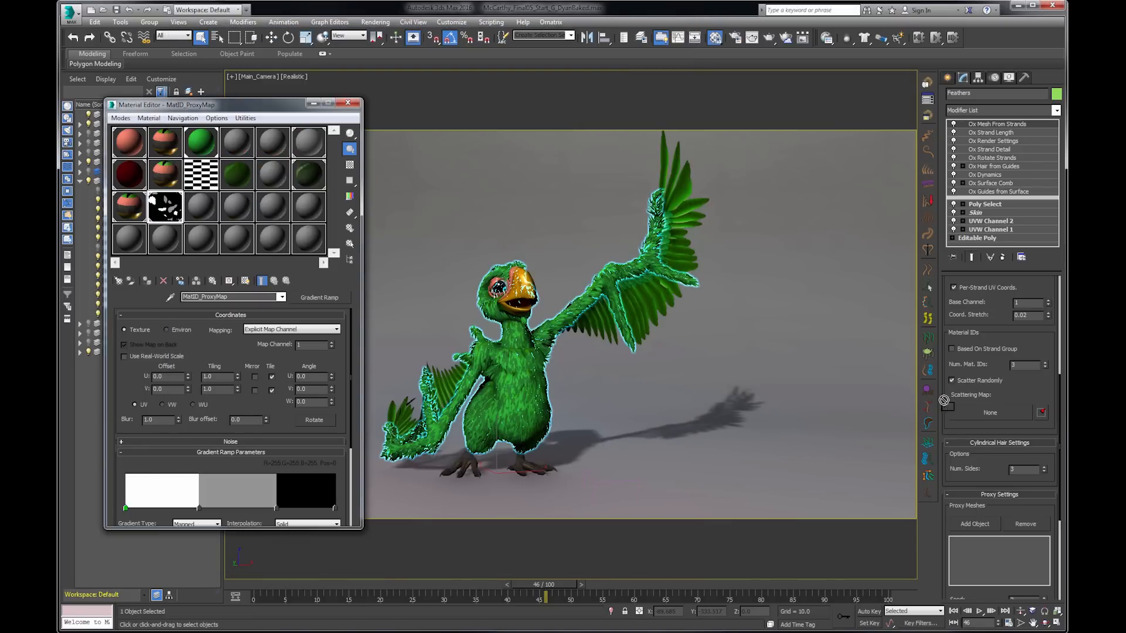
left_click_drag(977, 409, 977, 410)
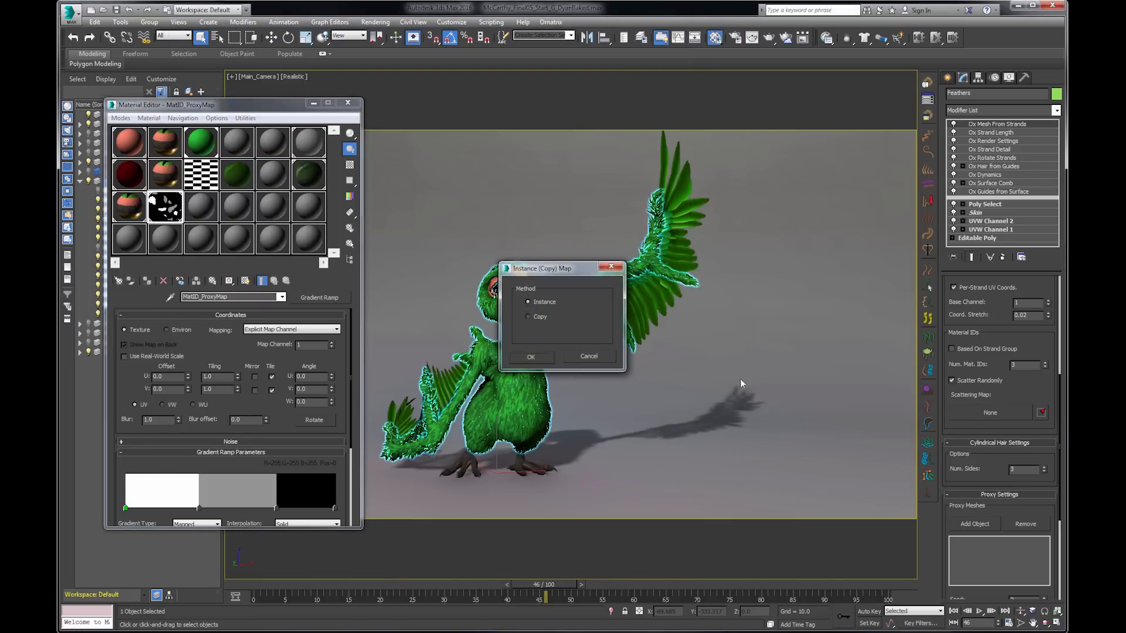
left_click(531, 357)
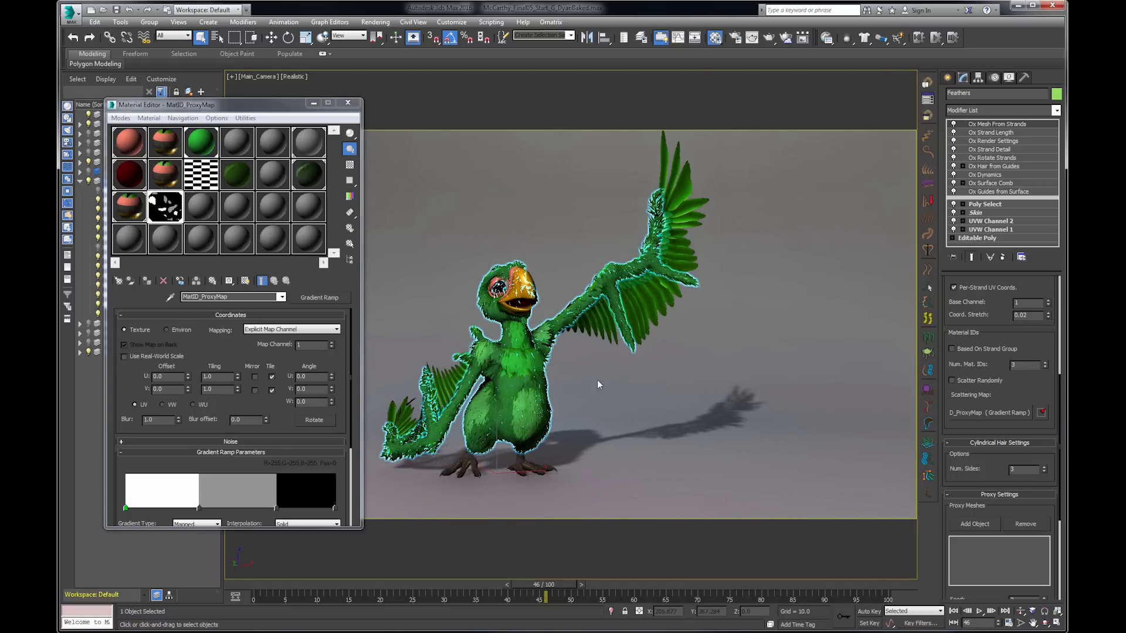
- Examine the distribution of the three feather colors over the bird's body from several angles in the Perspective view
key("p")
scroll(521, 396, "up", 4)
middle_click_drag(586, 352, 555, 348, "alt")
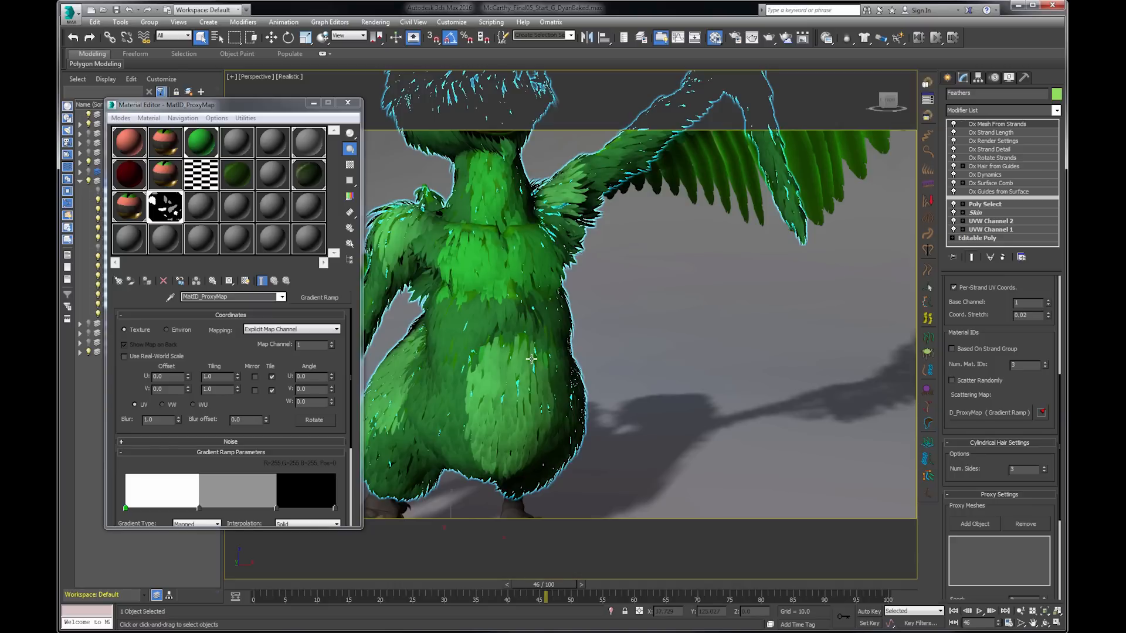
middle_click_drag(463, 358, 563, 293, "alt")
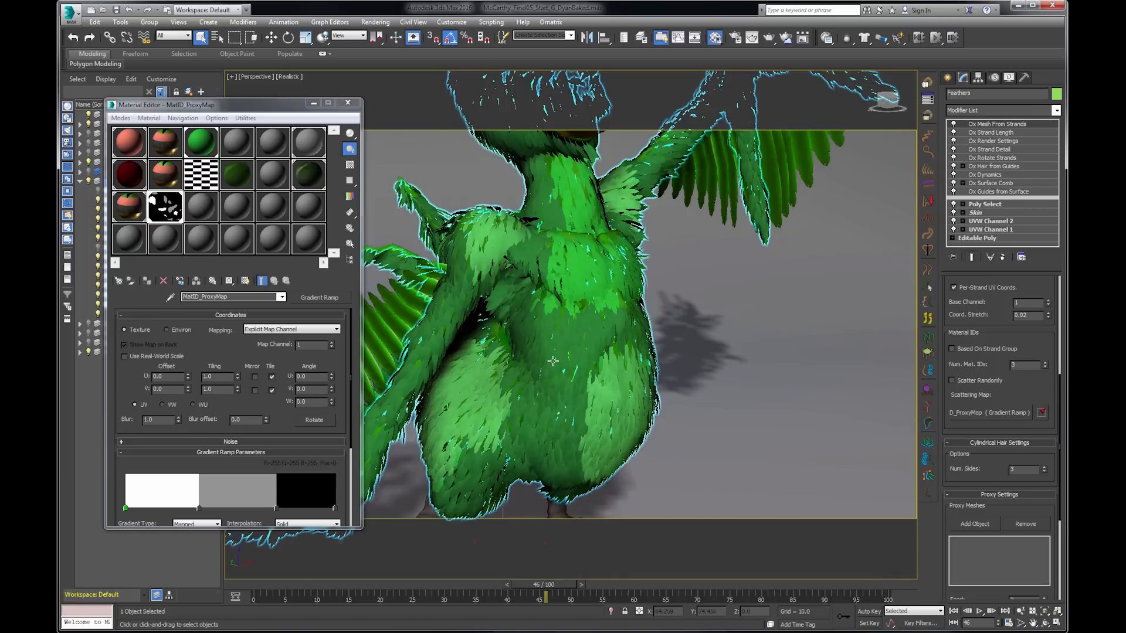
scroll(565, 367, "down", 3)
middle_click_drag(566, 367, 589, 356, "alt")
middle_click_drag(569, 308, 571, 364, "alt")
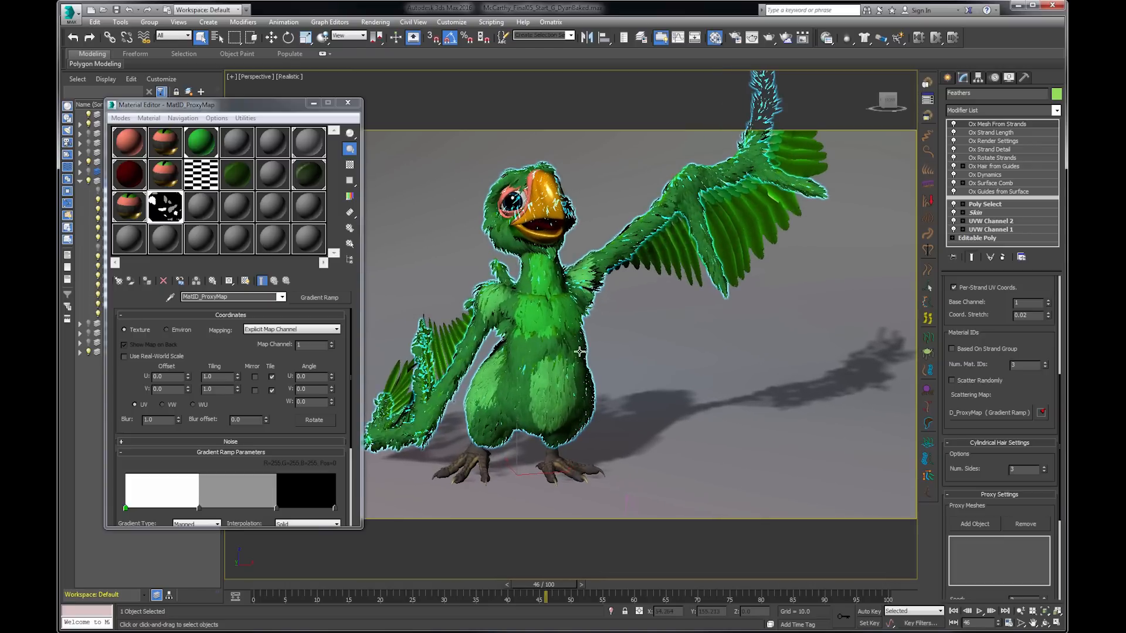